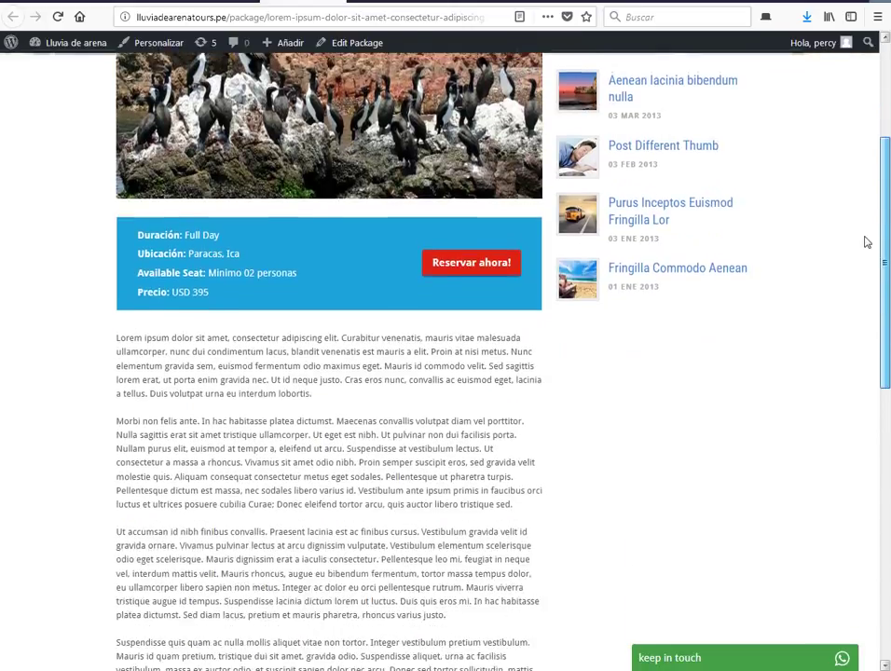
Step: Review the published Lorem ipsum package page, including its booking details and plain body text
scroll(866, 242, down, 3)
drag(406, 239, 462, 627)
click(467, 302)
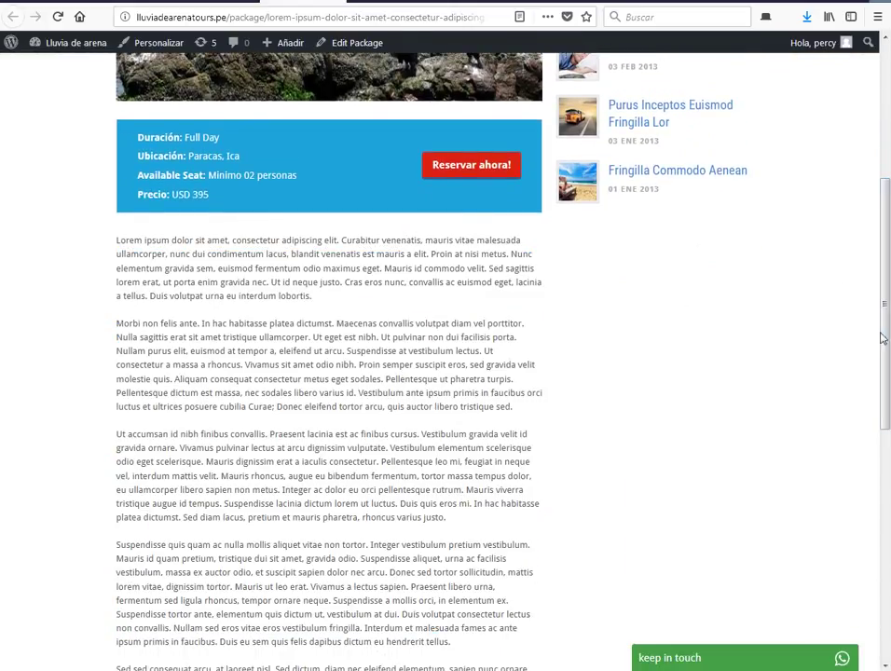
scroll(886, 298, up, 4)
scroll(886, 250, up, 3)
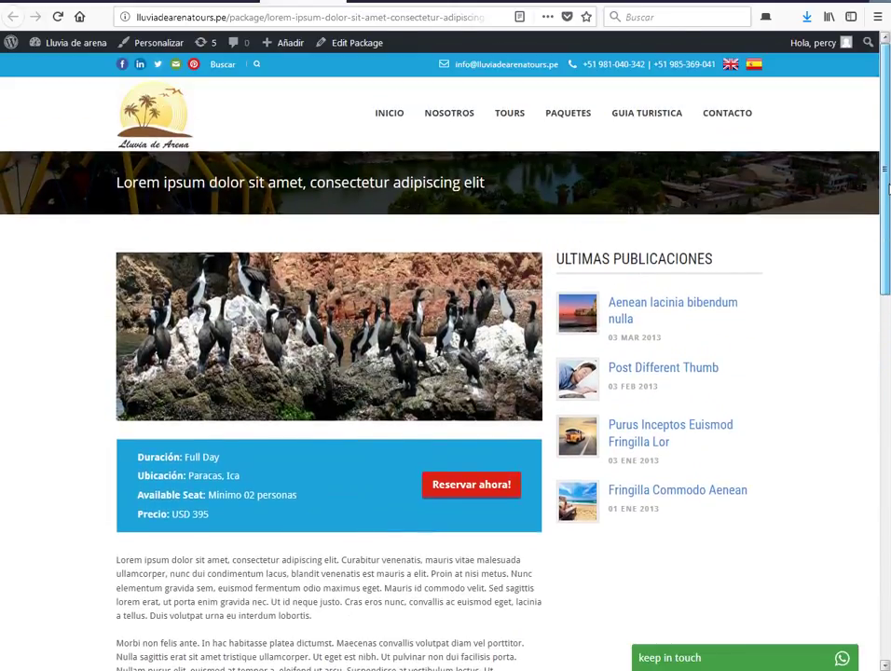
Step: Examine the Sobre el Tour, Itinerario and ¿Qué Está Incluido? sections on the Paracas Full Day from Lima page
key(F5)
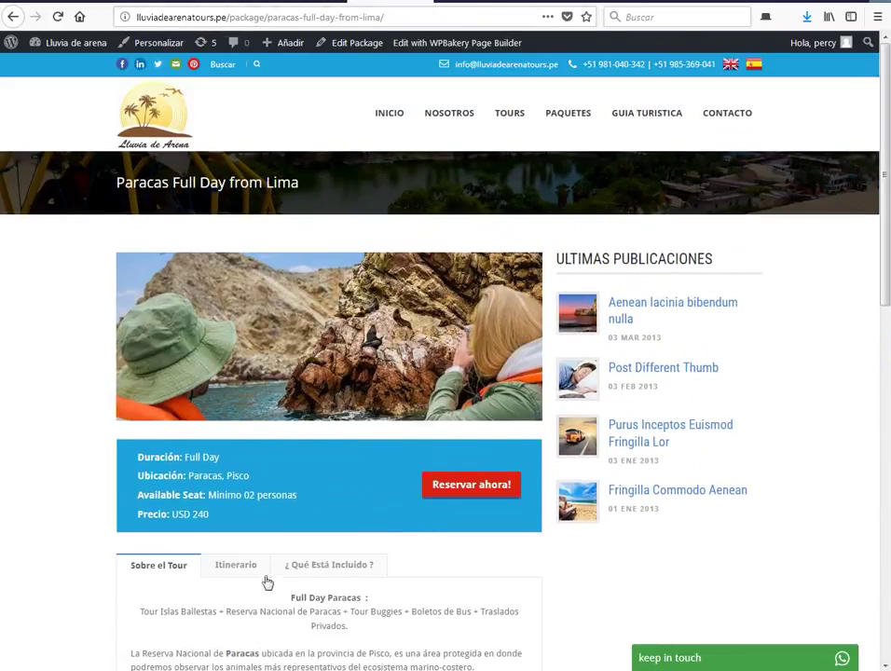
scroll(253, 360, down, 4)
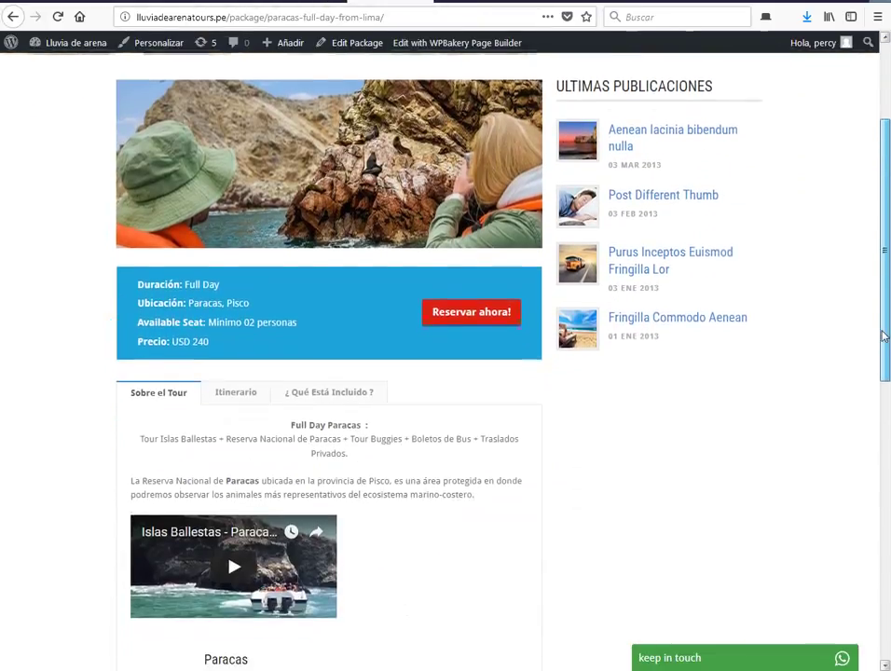
click(237, 368)
click(310, 370)
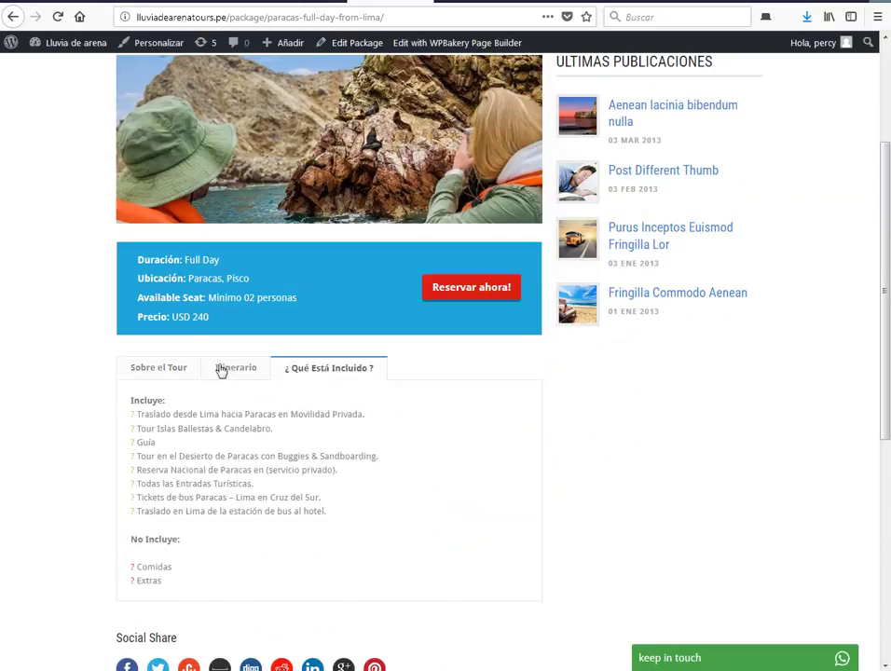
click(140, 369)
click(244, 376)
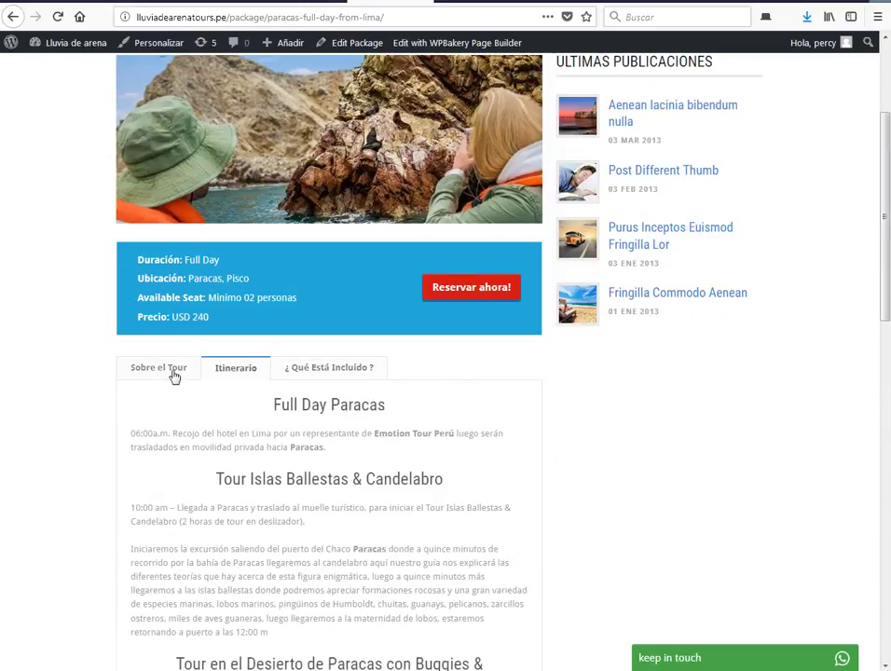
click(175, 374)
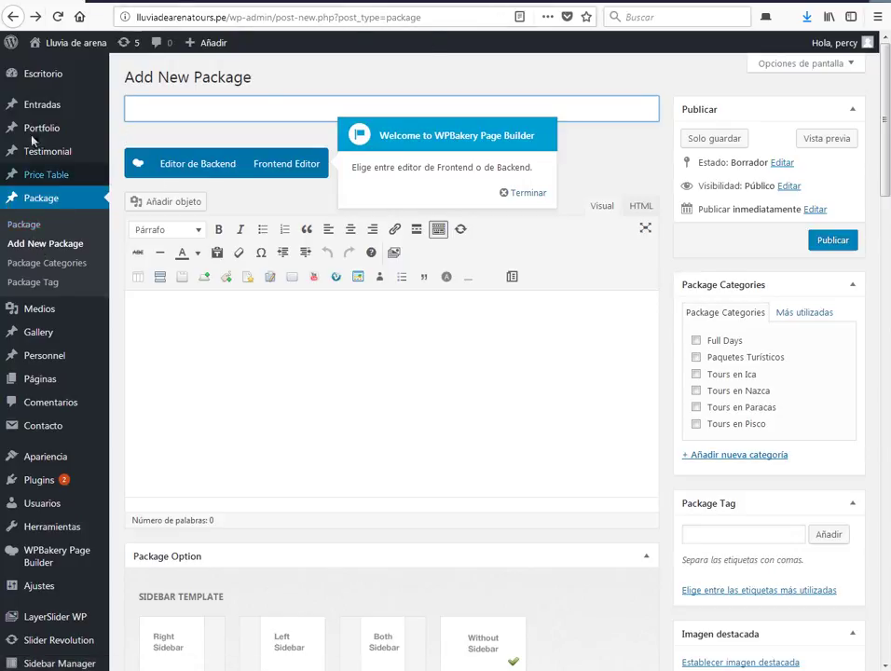
Step: Open the package "Lorem ipsum dolor sit amet, consectetur adipiscing elit" for editing and delete its entire body text
click(30, 226)
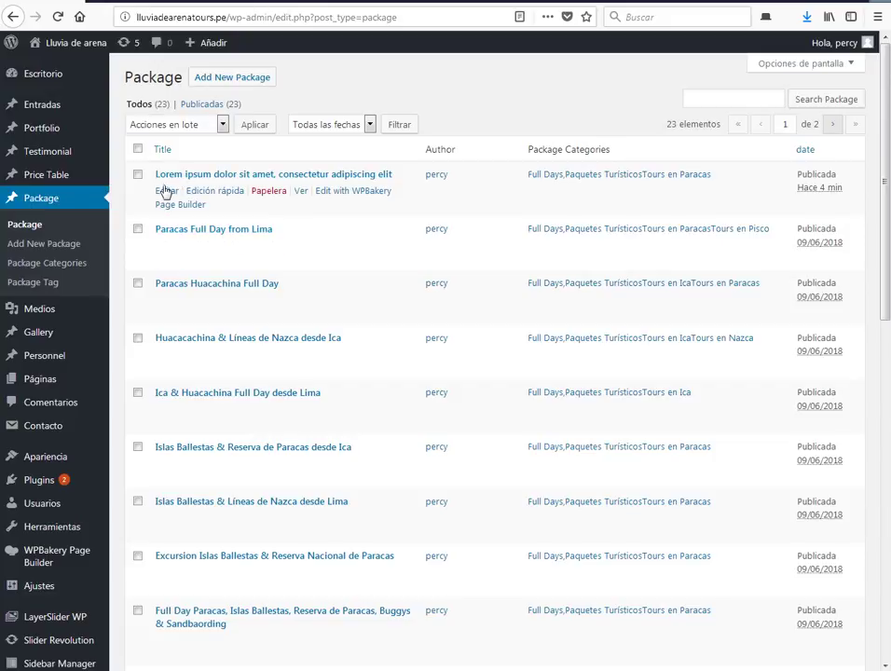
click(168, 192)
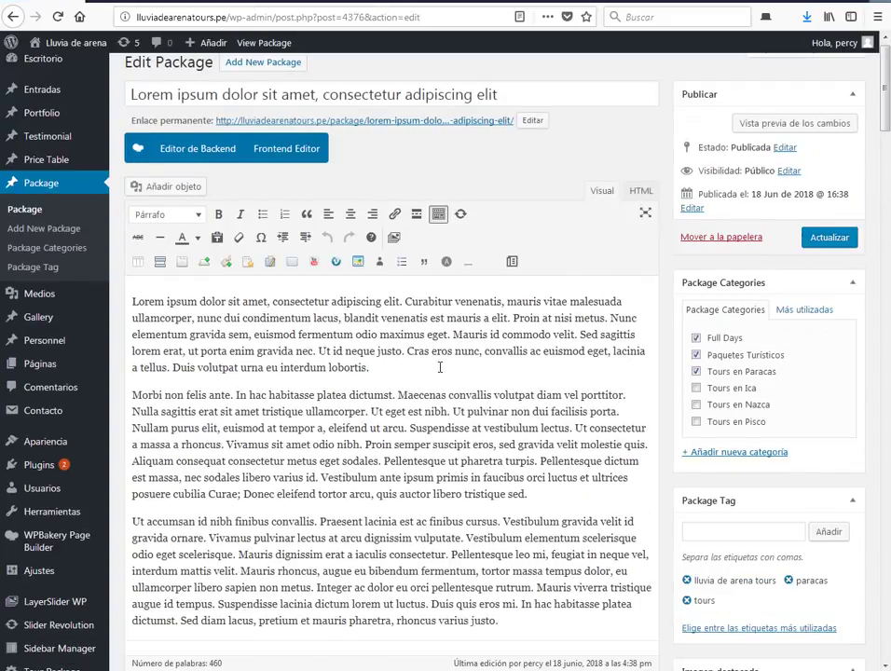
drag(130, 290, 434, 667)
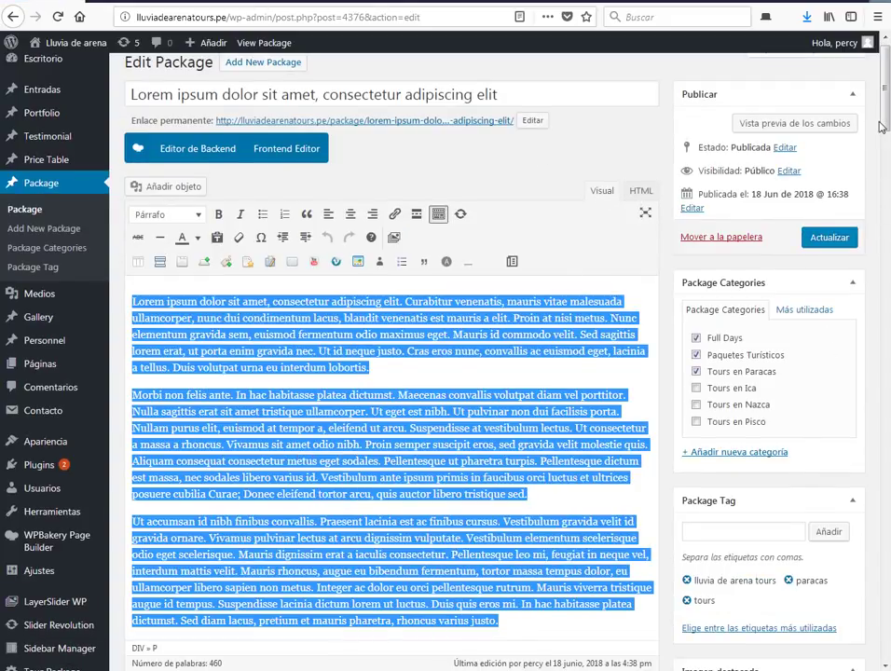
drag(882, 126, 885, 92)
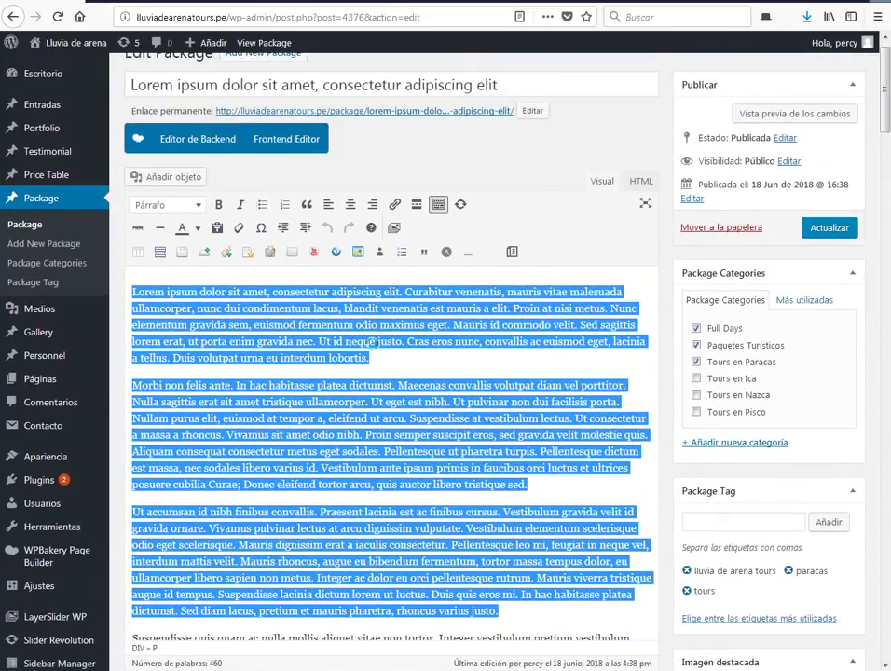
click(374, 341)
drag(140, 297, 224, 325)
click(193, 292)
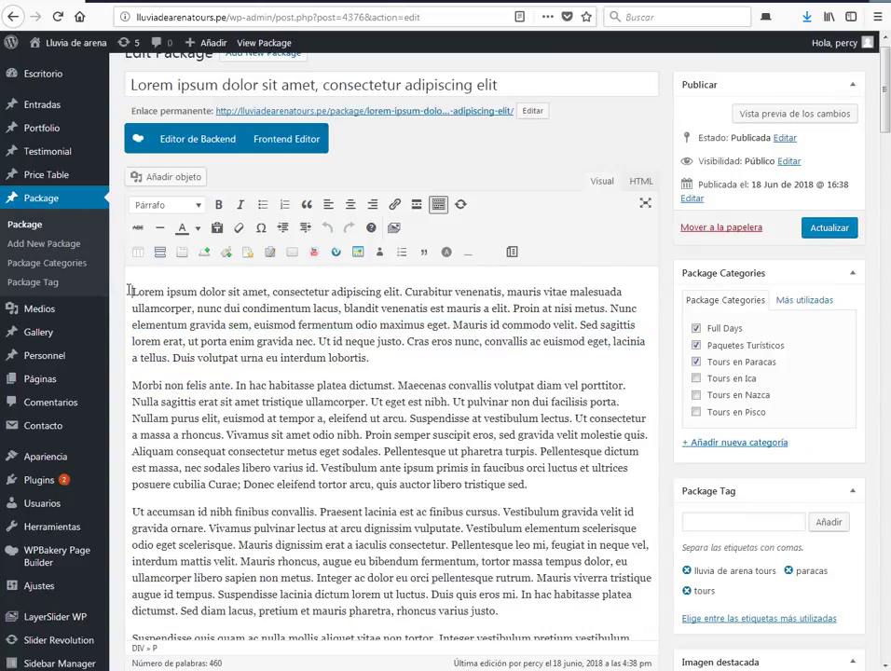
drag(133, 293, 184, 322)
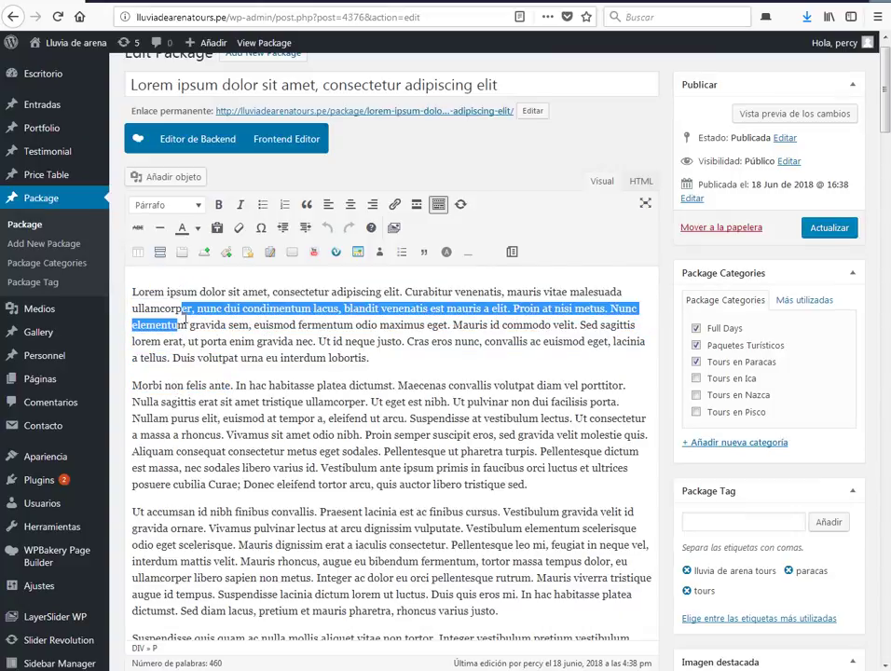
drag(131, 294, 620, 586)
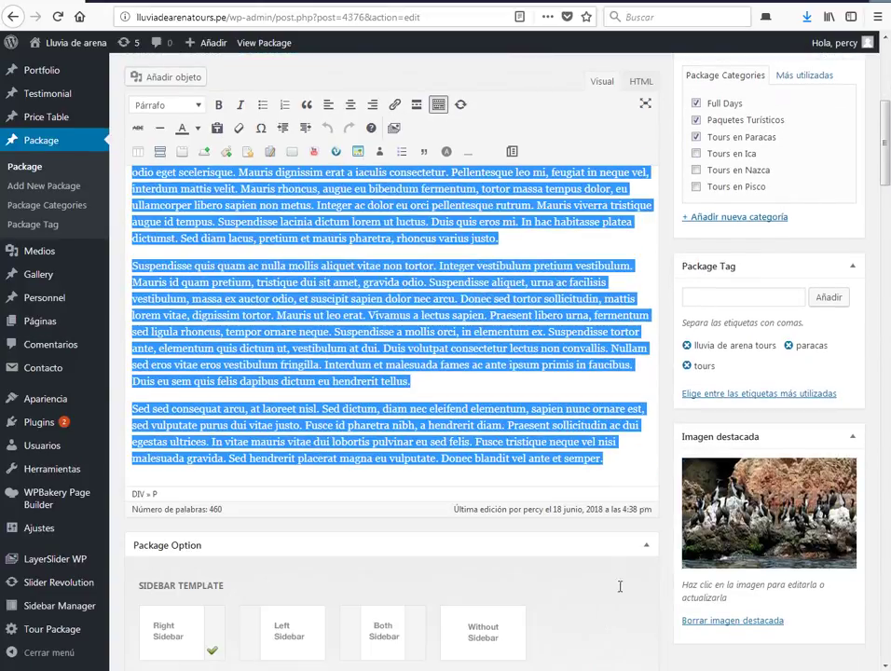
key(Delete)
scroll(812, 383, down, 2)
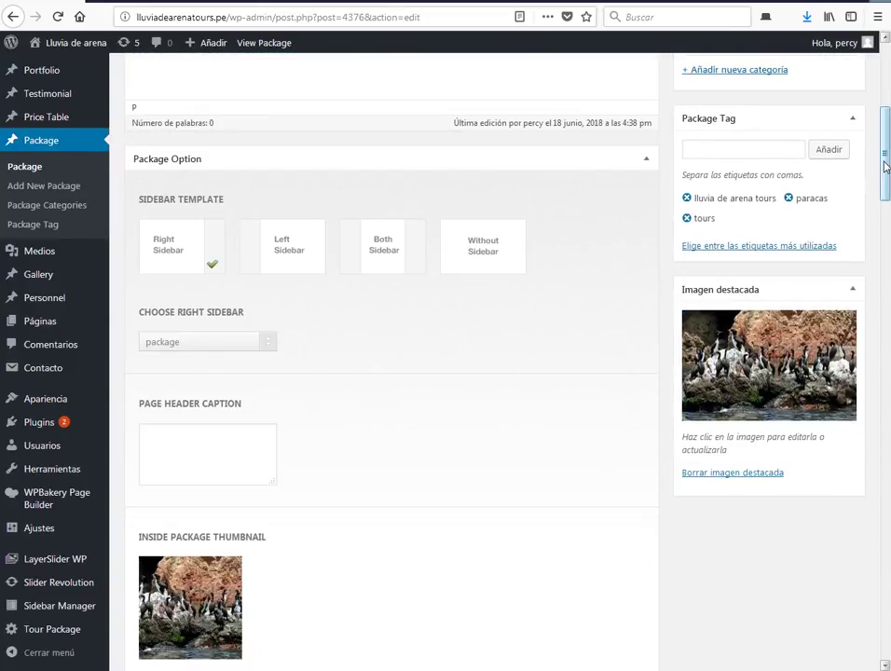
scroll(884, 124, up, 3)
scroll(884, 124, up, 3)
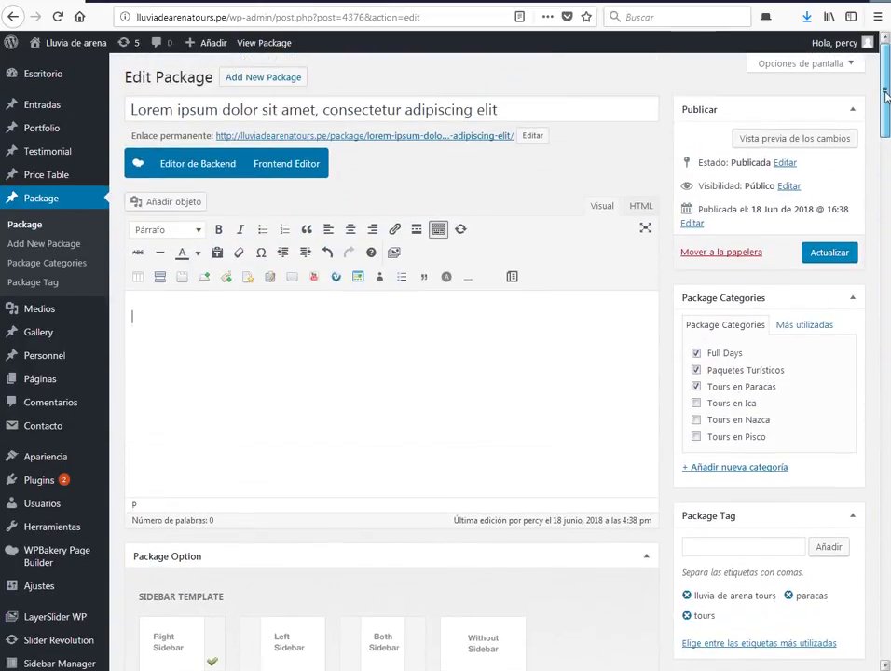
Step: Switch the package content to the backend editor and insert a Pestañas element with three tabs
click(180, 165)
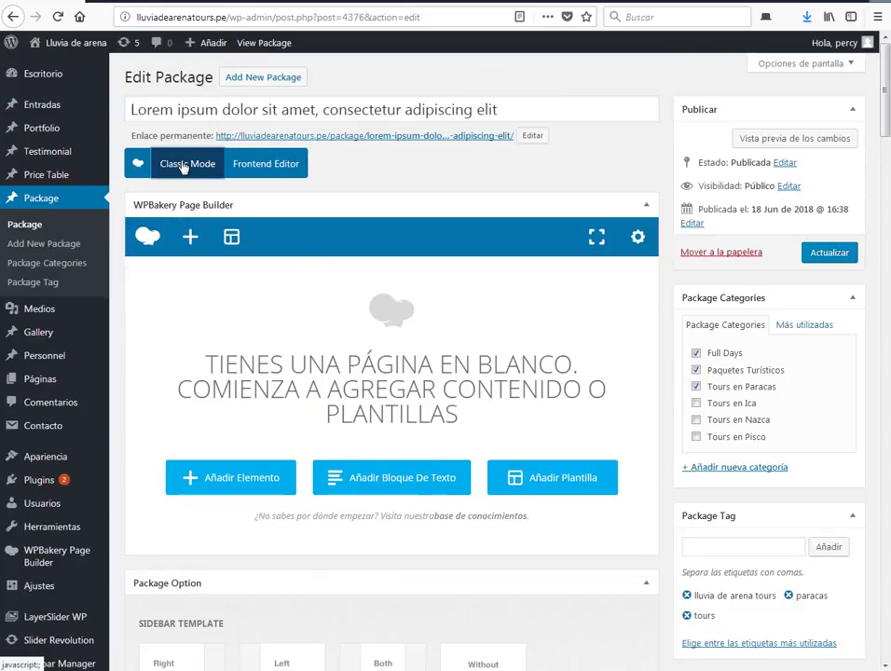
click(238, 481)
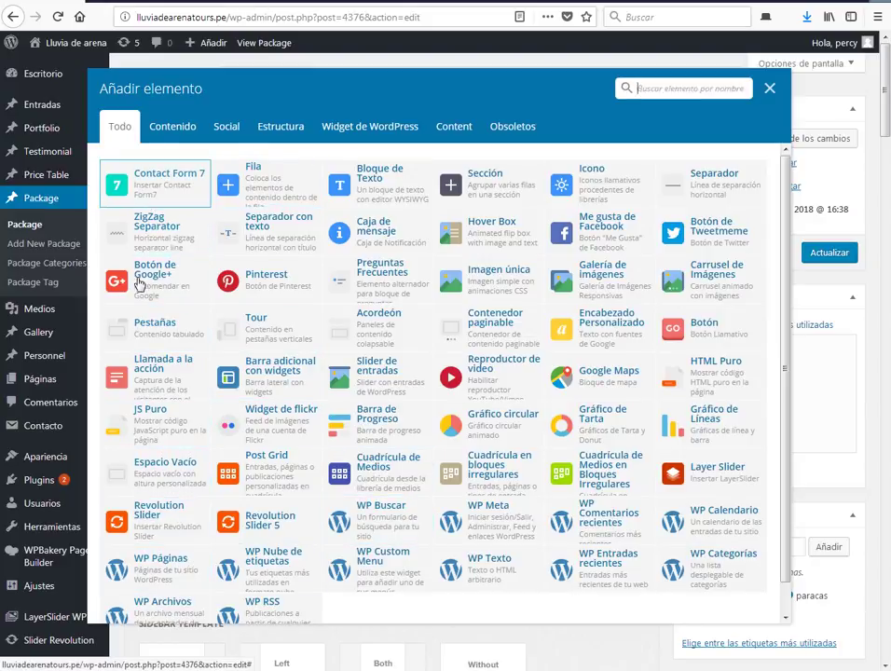
click(154, 326)
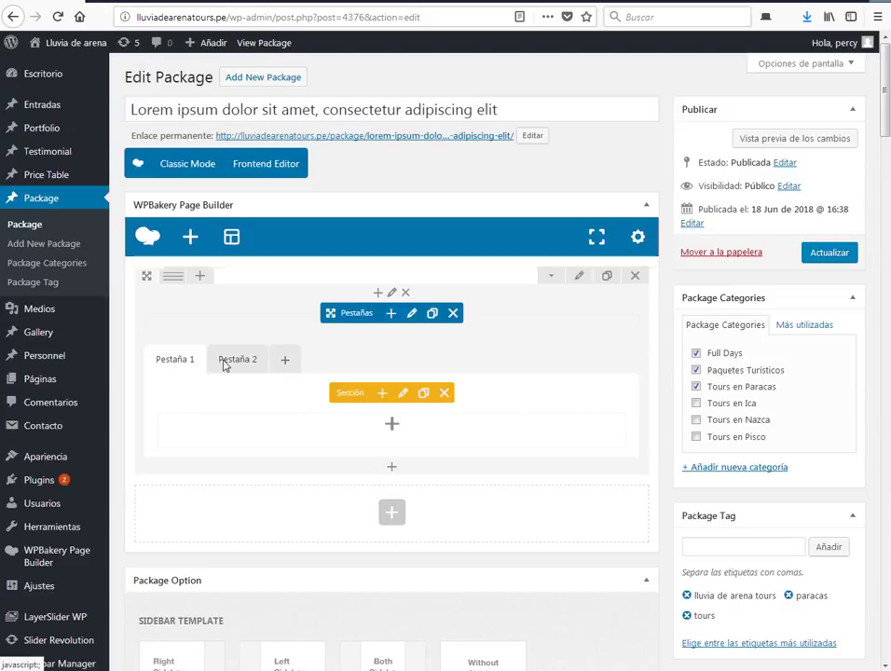
click(288, 360)
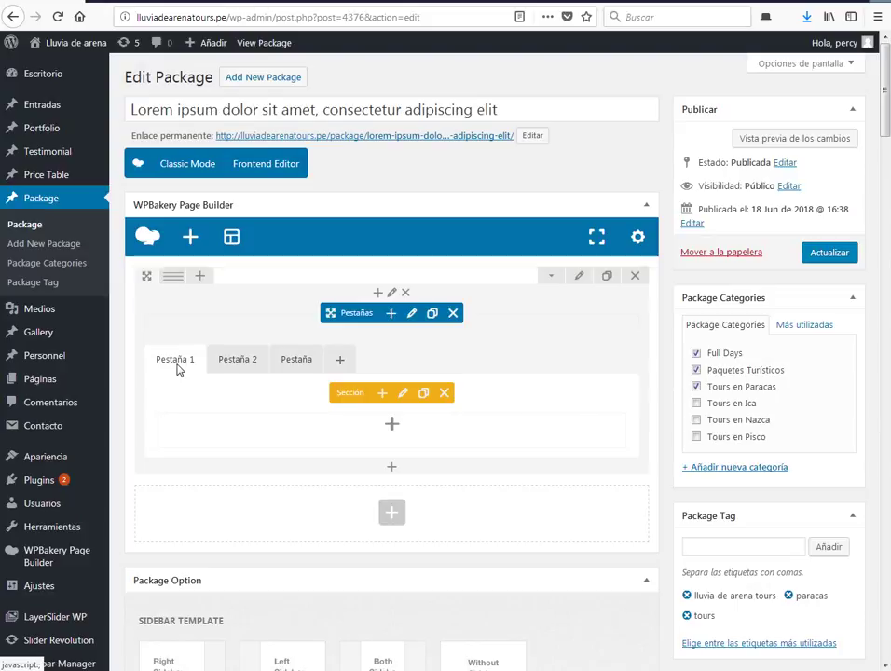
Step: Add a Bloque de Texto to Pestaña 1 containing the first paragraph copied from the Lorem Ipsum page
click(395, 429)
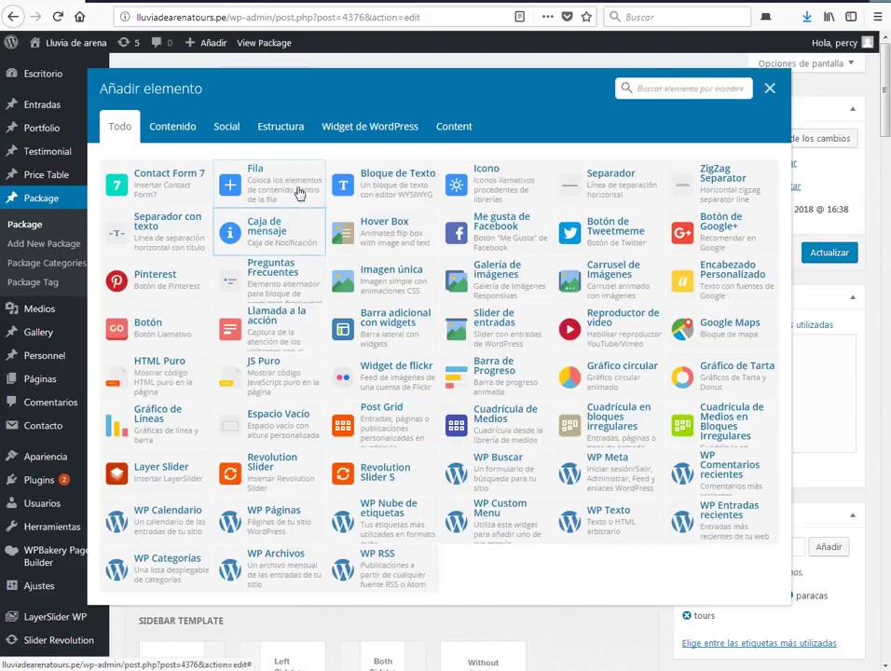
click(385, 192)
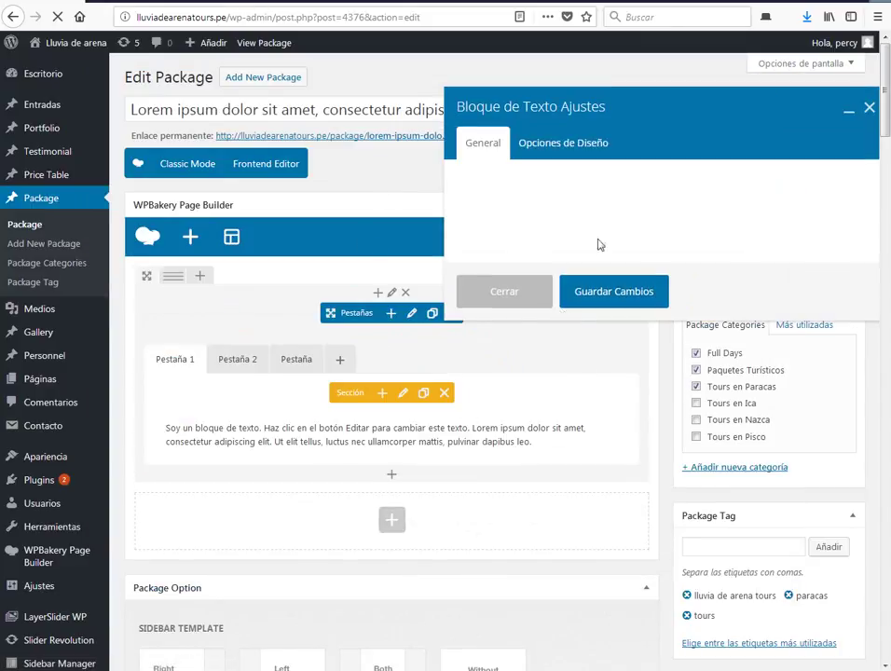
key(alt+Tab)
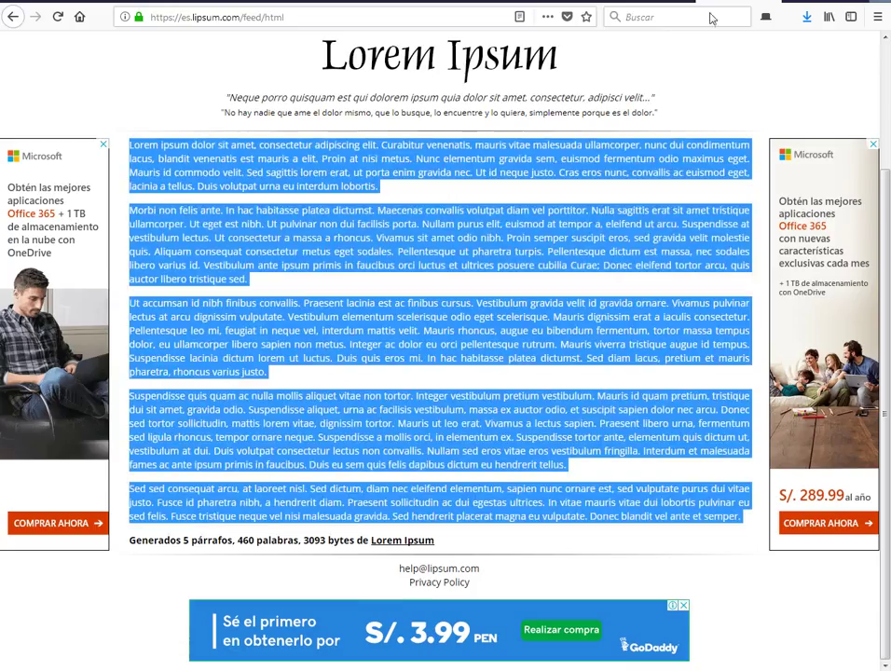
click(335, 227)
drag(131, 152, 381, 186)
key(ctrl+c)
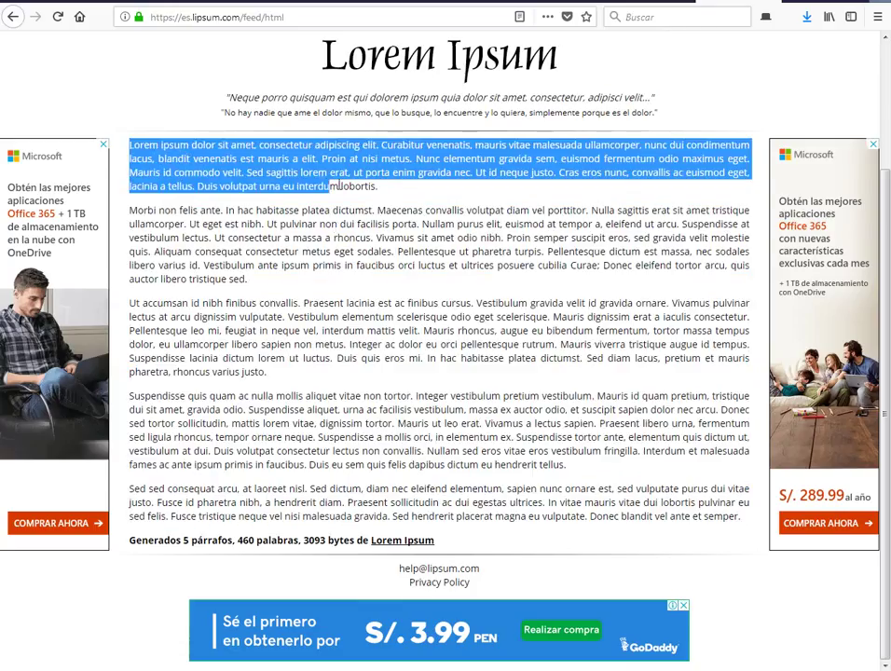
key(alt+Tab)
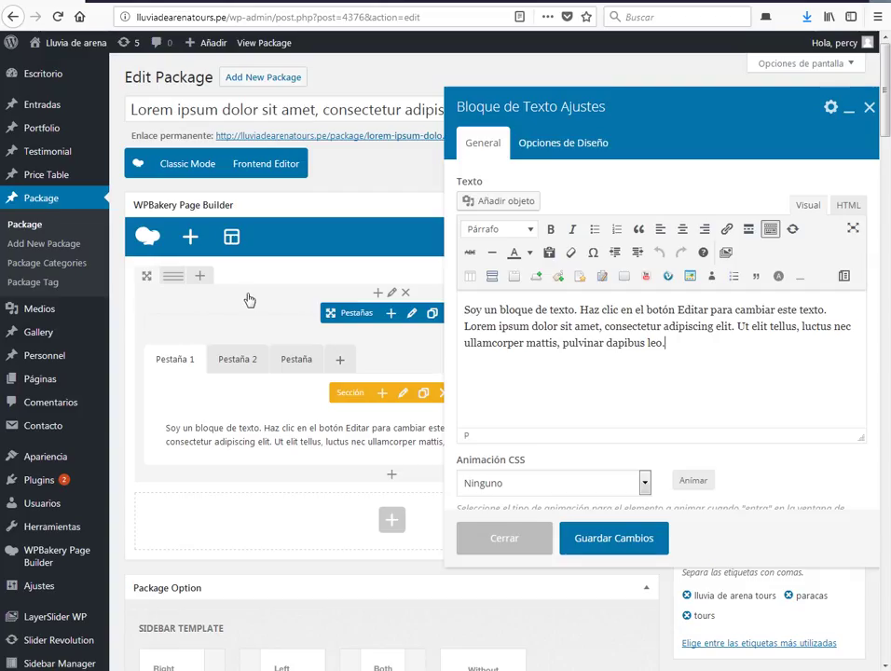
key(ctrl+a)
key(ctrl+v)
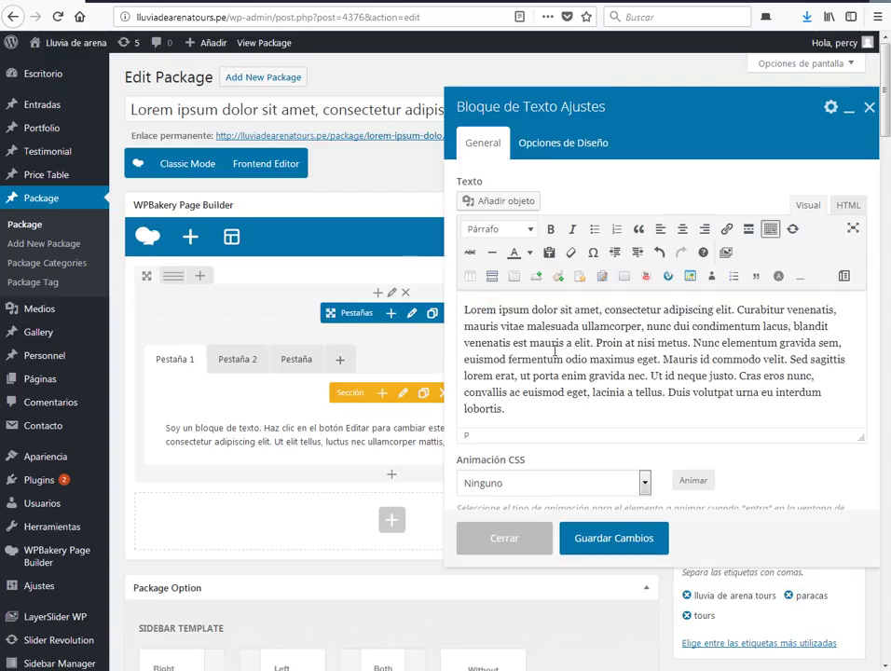
click(614, 539)
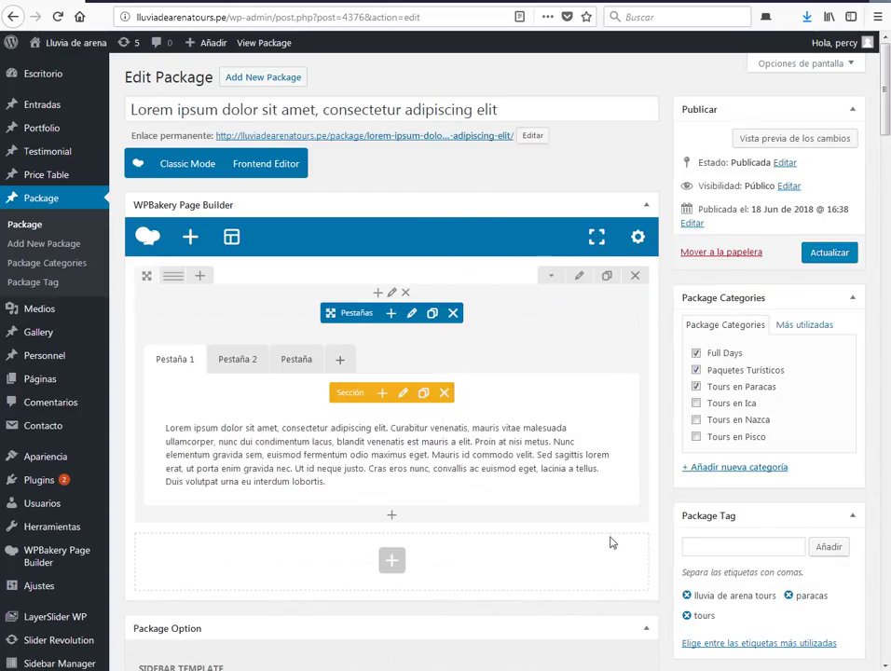
Step: Add a Bloque de Texto to Pestaña 2 containing the second paragraph, "Morbi non felis ante", from the Lorem Ipsum page
click(235, 363)
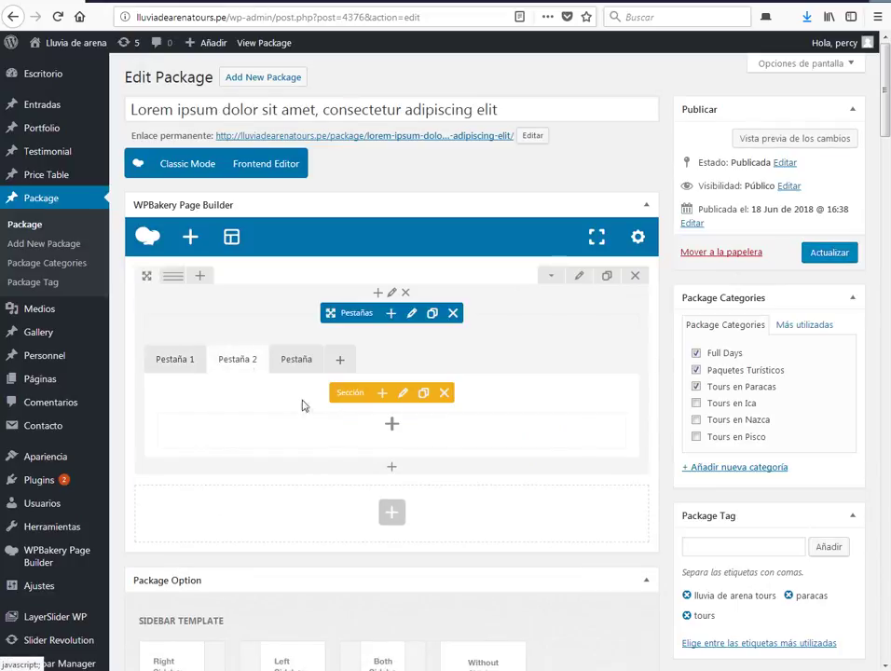
click(391, 430)
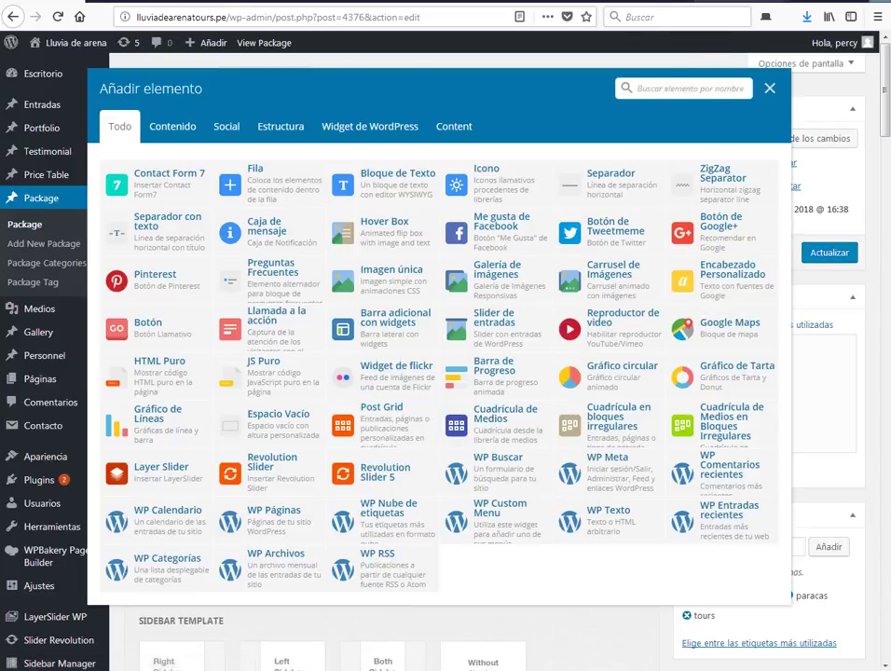
key(alt+Tab)
drag(130, 211, 278, 285)
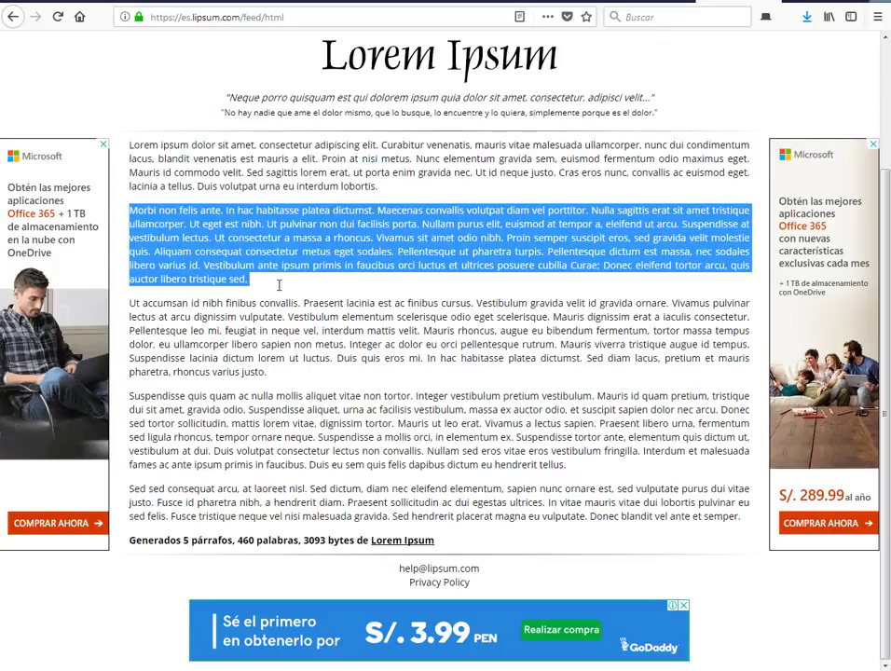
key(alt+Tab)
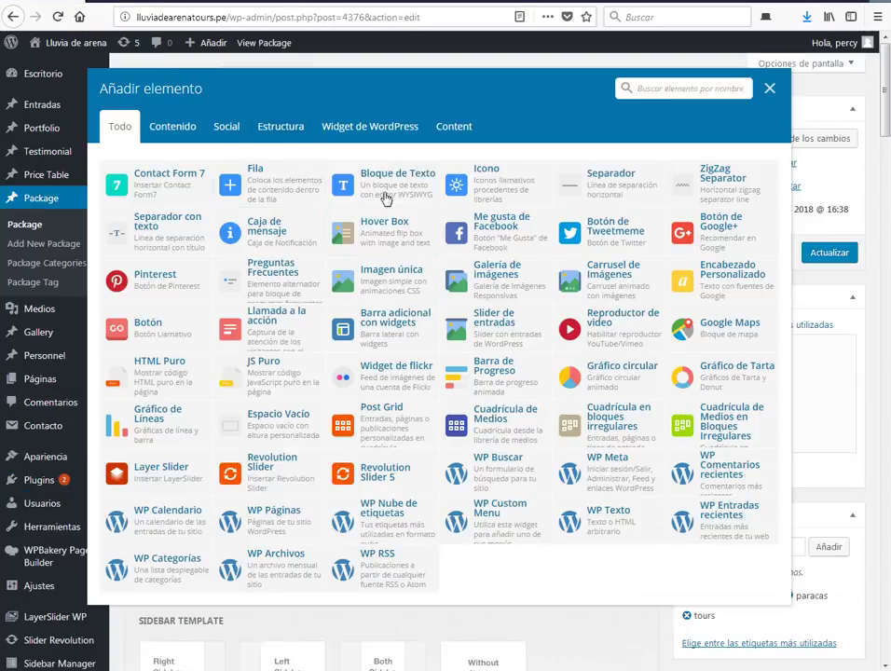
click(386, 199)
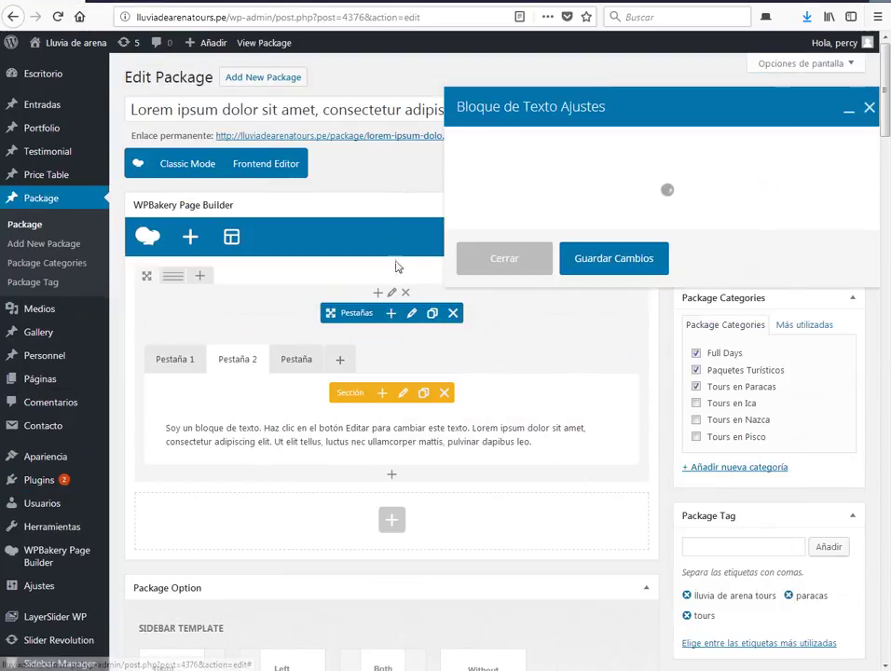
key(ctrl+a)
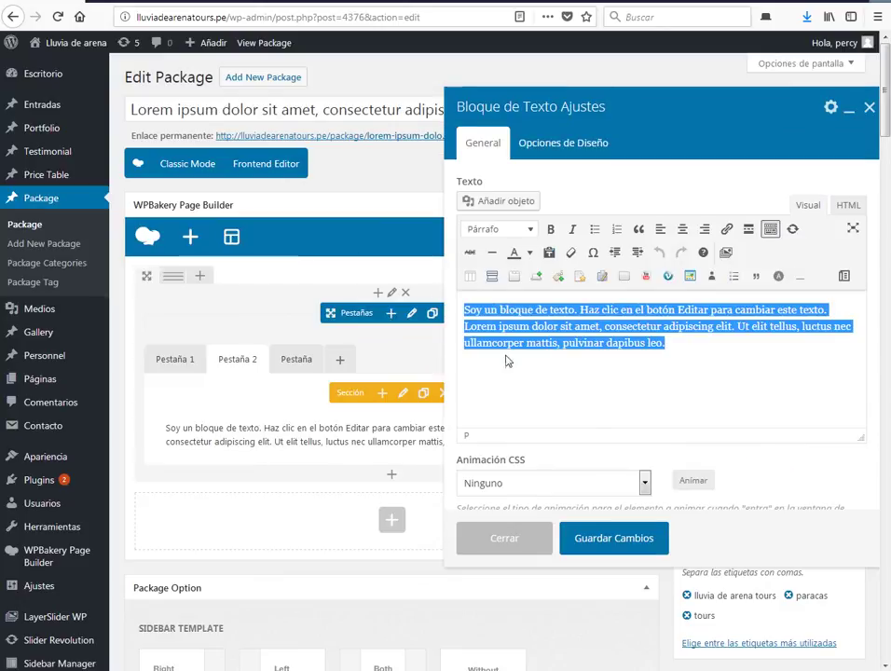
key(ctrl+v)
click(612, 541)
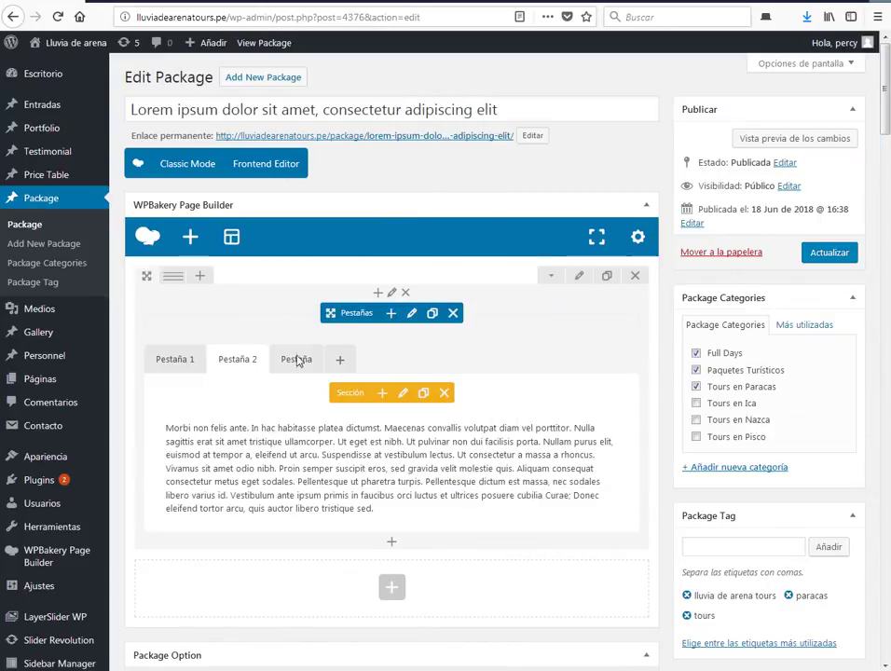
Step: Add a Bloque de Texto to the third tab containing the third paragraph, "Ut accumsan id nibh", from the Lorem Ipsum page
click(296, 359)
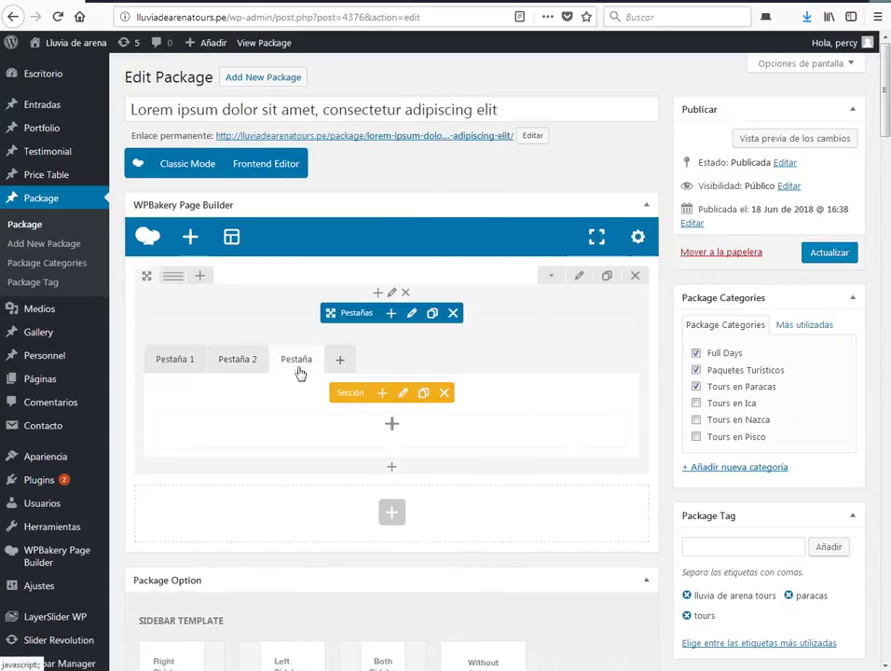
click(392, 427)
click(342, 184)
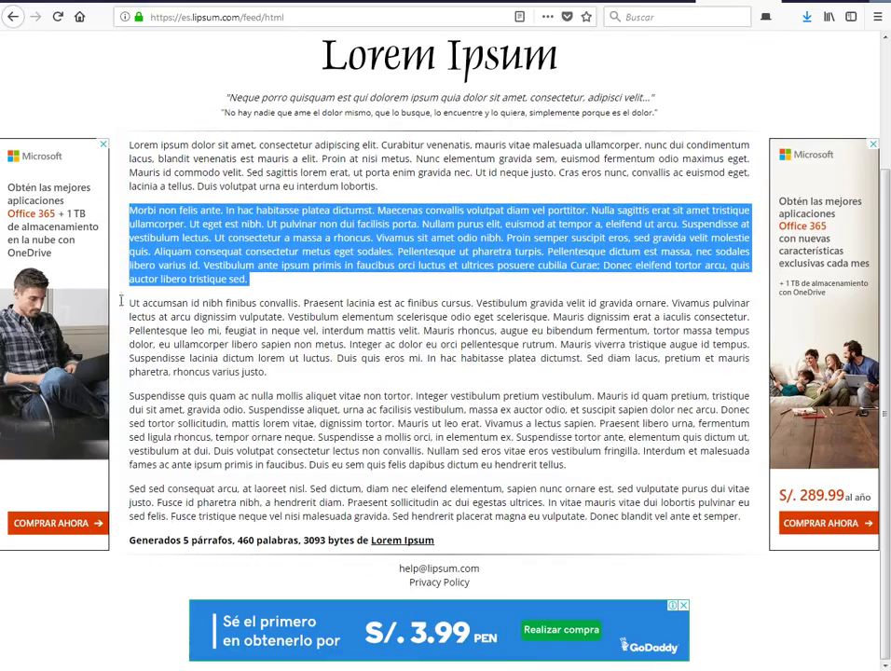
drag(131, 305, 301, 378)
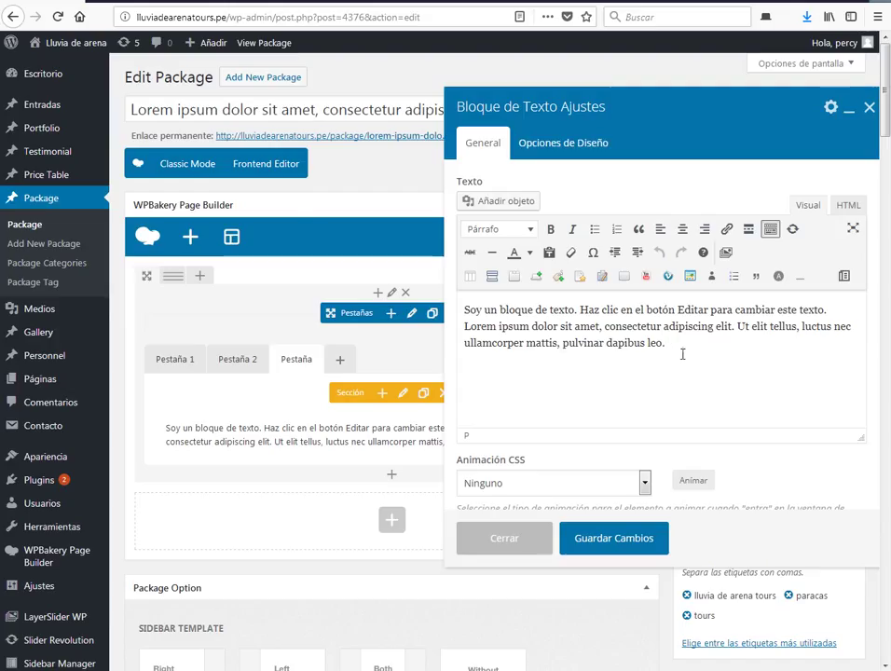
key(ctrl+a)
key(ctrl+v)
click(603, 539)
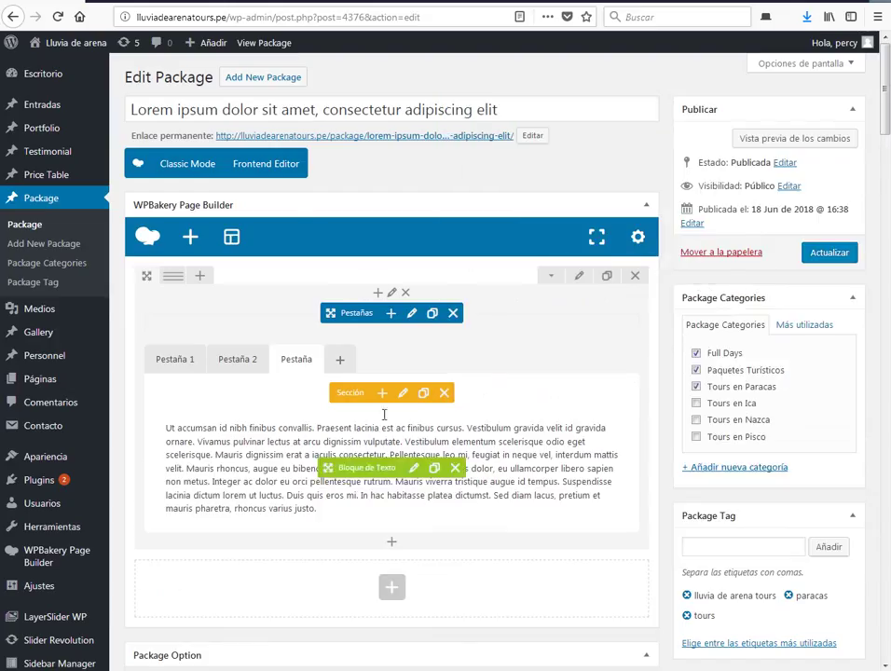
Step: Set the title of the Pestaña 1 section to "Deescripcion" and save the change
click(155, 355)
click(232, 371)
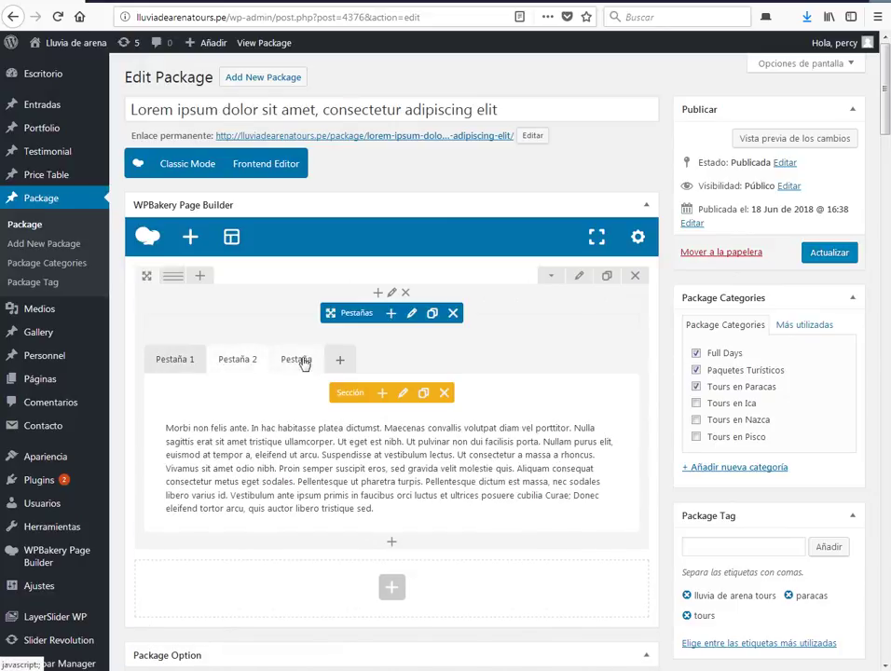
click(178, 363)
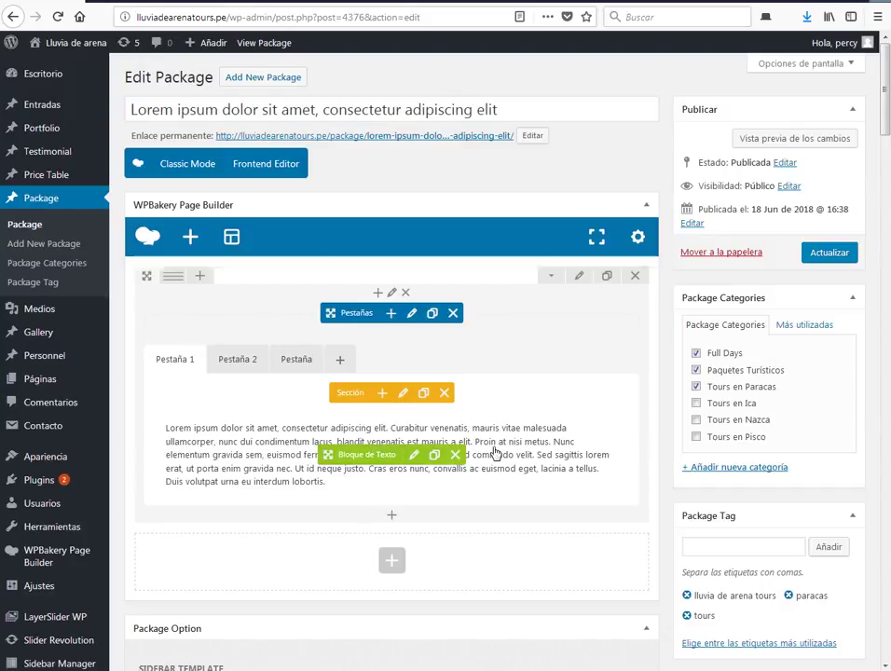
drag(332, 479, 351, 465)
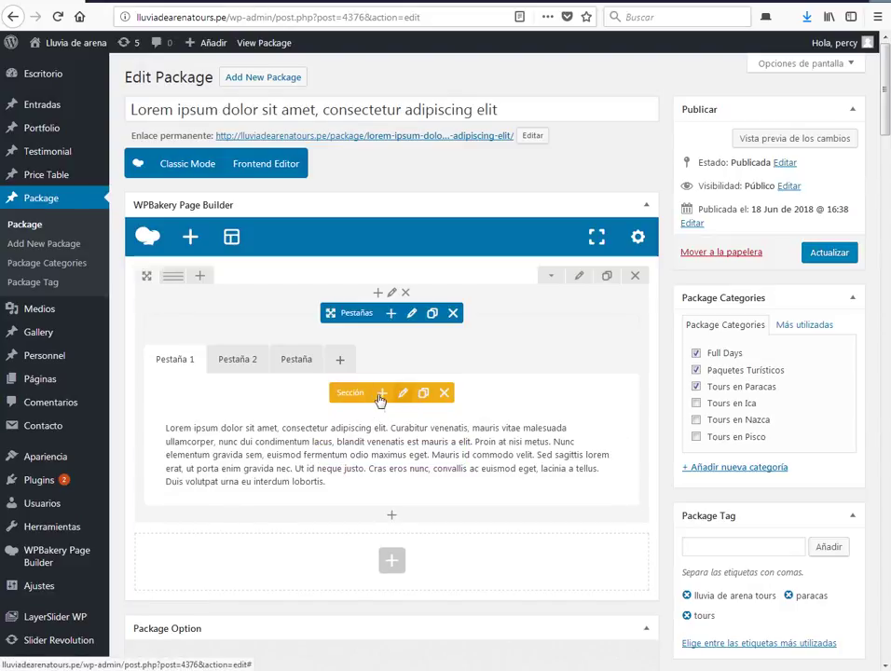
click(403, 395)
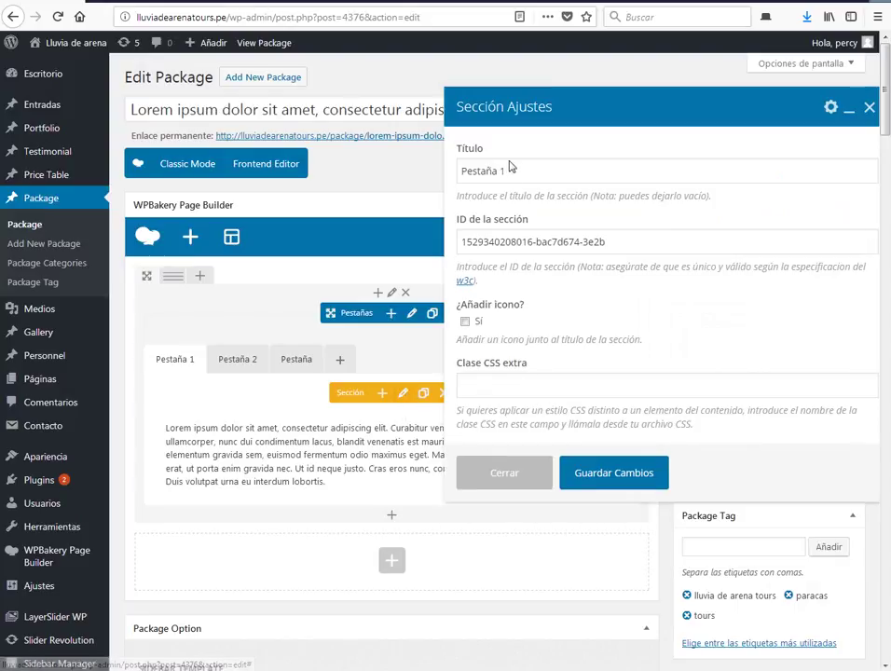
drag(513, 166, 377, 156)
text(D)
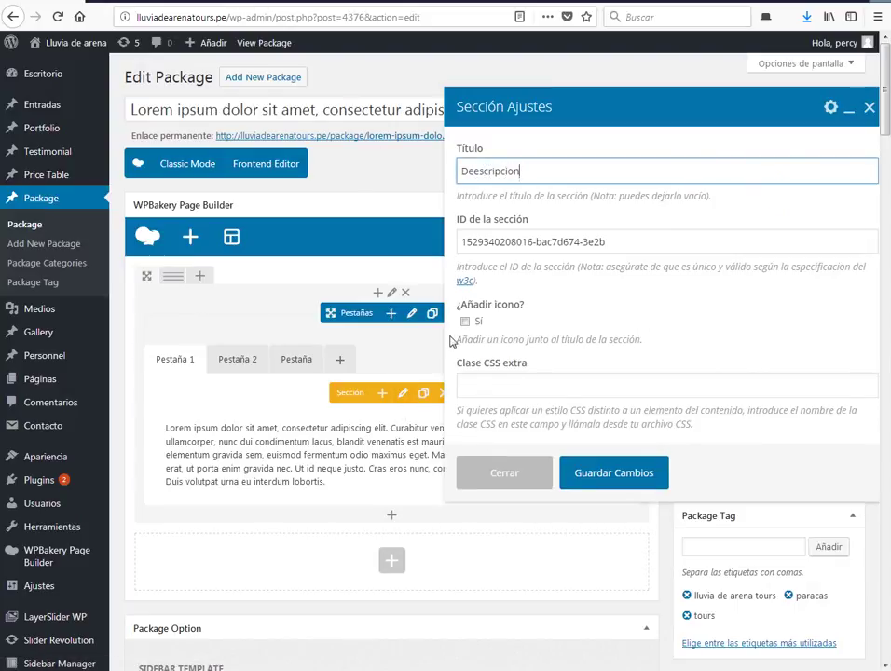
text(eescripcion)
click(614, 472)
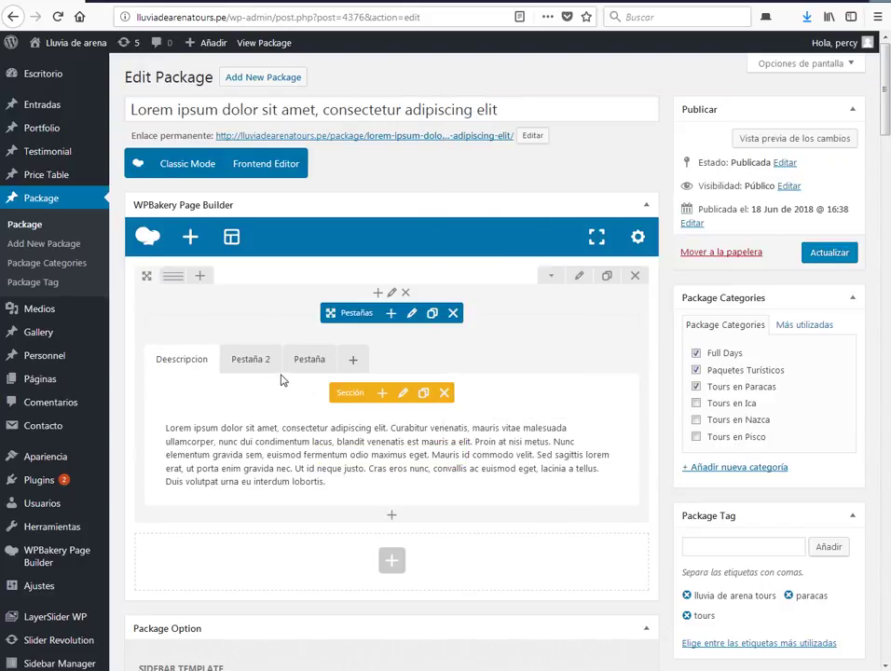
Step: Retitle the Pestaña 2 section as "Intineerario" and save its settings
click(259, 364)
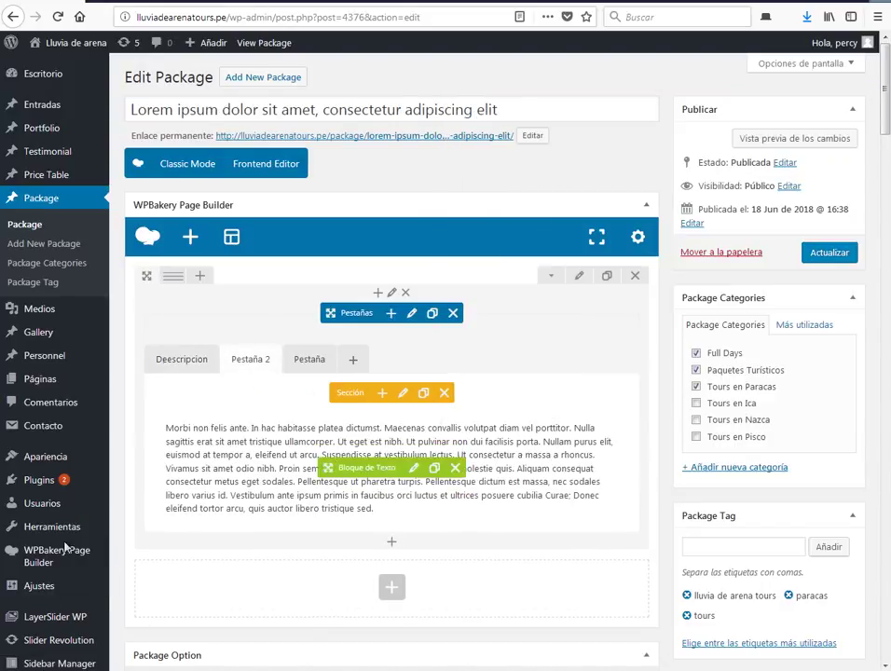
click(403, 393)
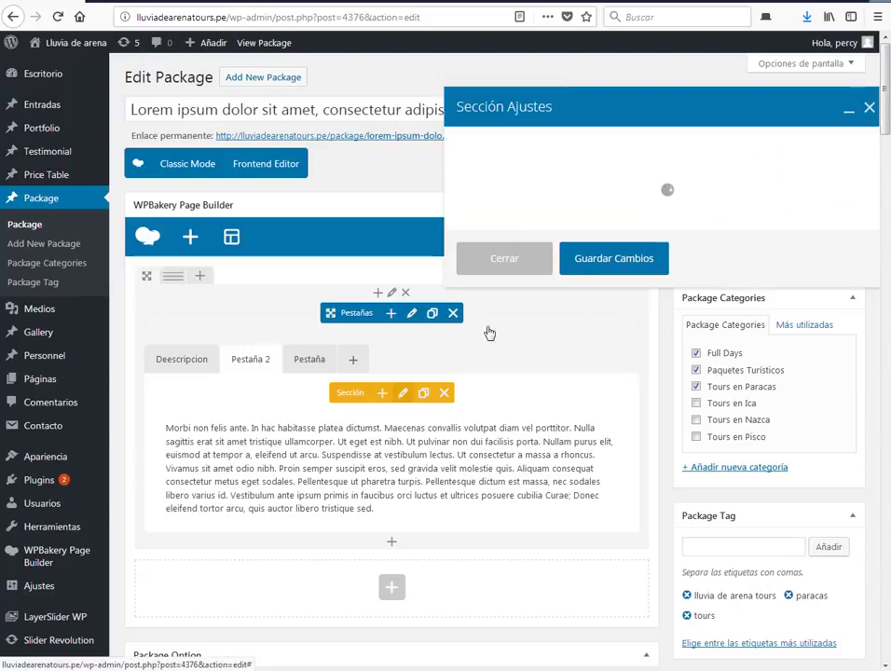
drag(501, 172, 402, 176)
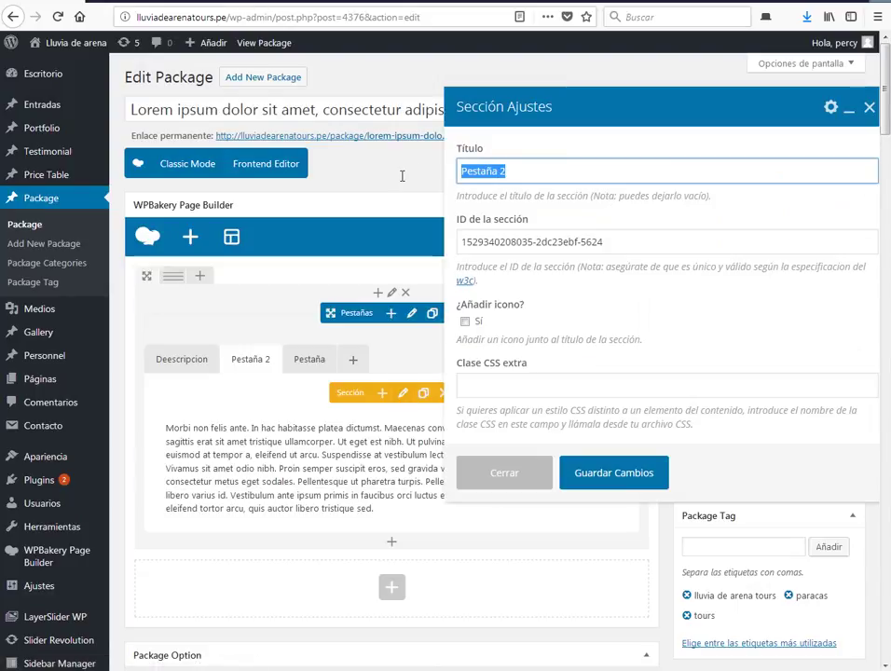
key(BackSpace)
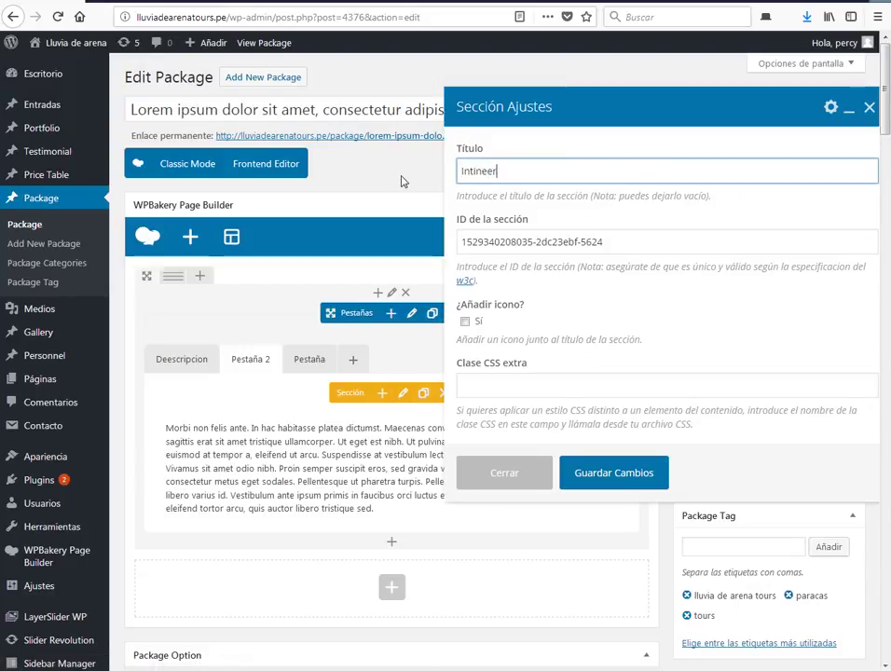
text(Intineerario)
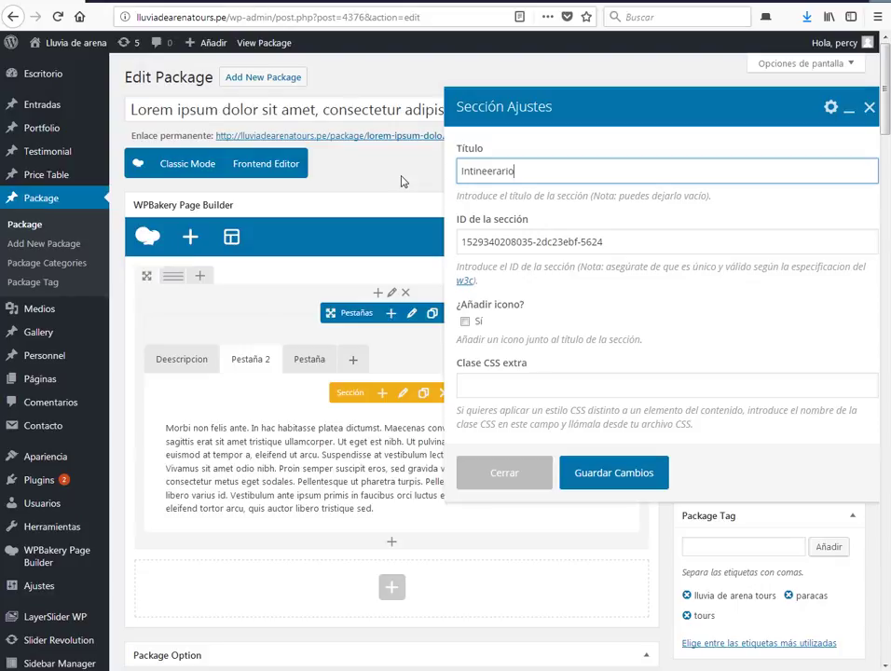
click(602, 478)
Step: Rename the third tab's section to "Quee inclluyeee" and save it
click(316, 359)
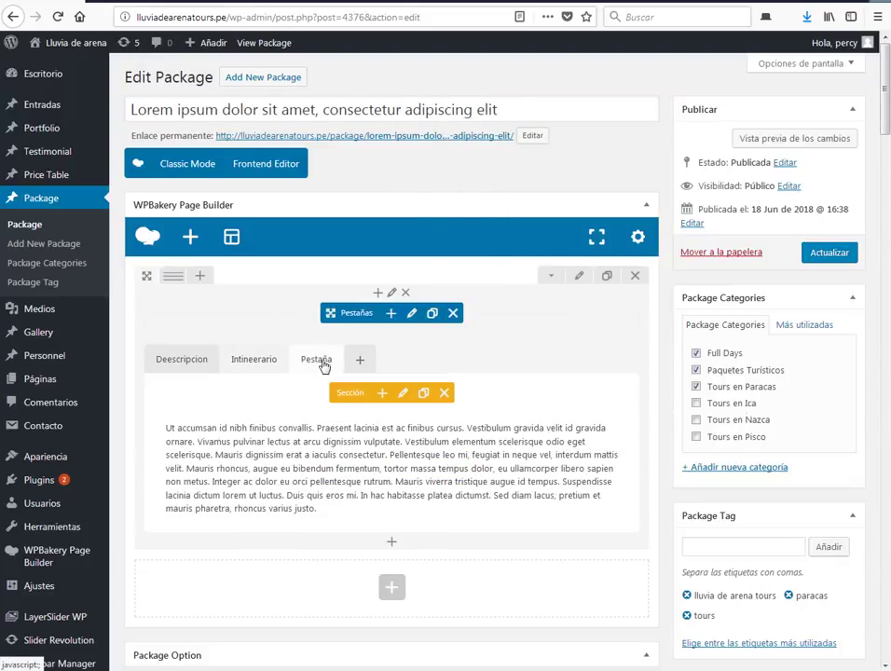
click(404, 394)
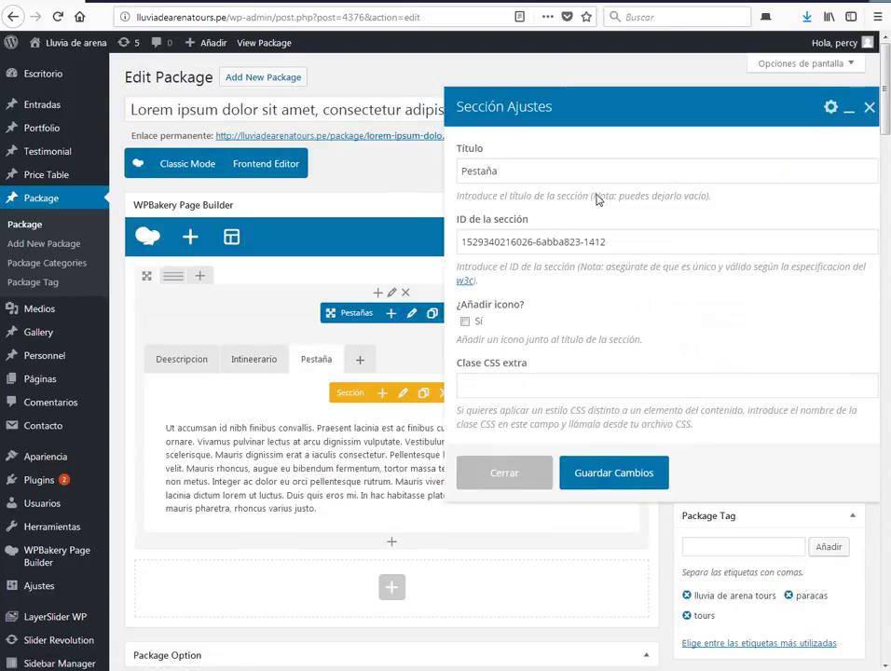
drag(523, 174, 354, 169)
text(Quee inclluyeee)
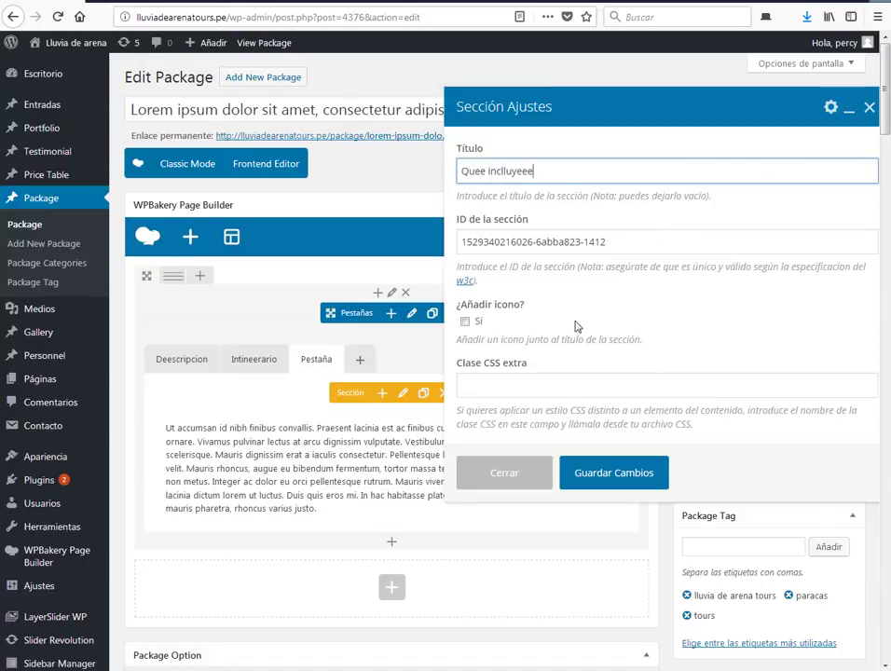
click(598, 466)
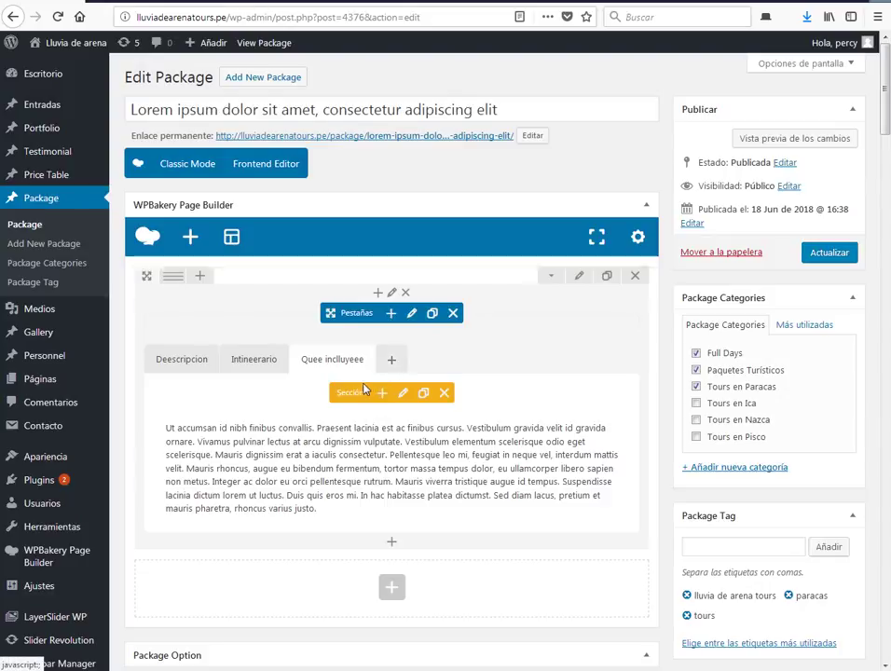
Step: Add a fourth tab to the Pestañas element and insert a Bloque de Texto with its default text in it
click(392, 359)
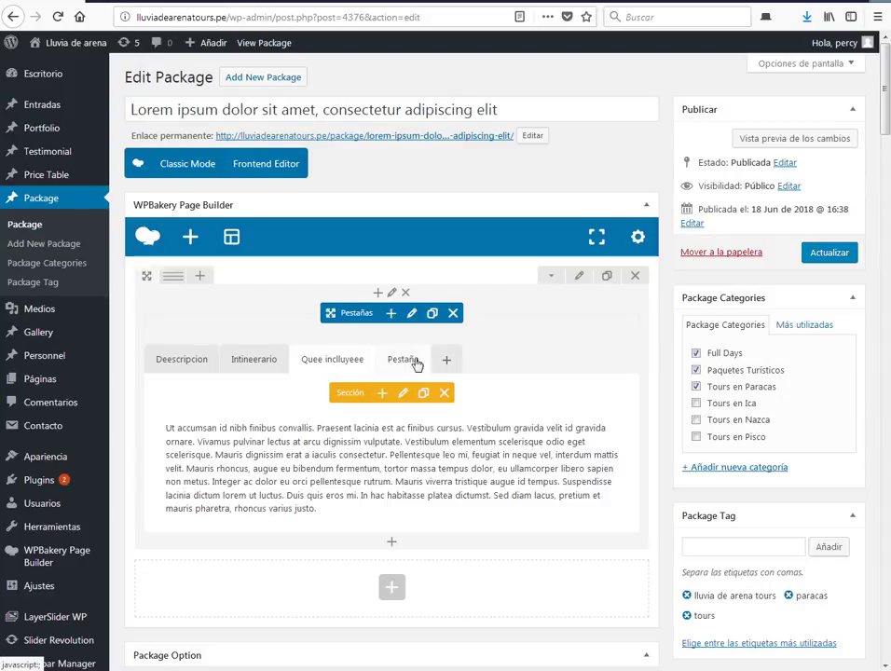
click(407, 361)
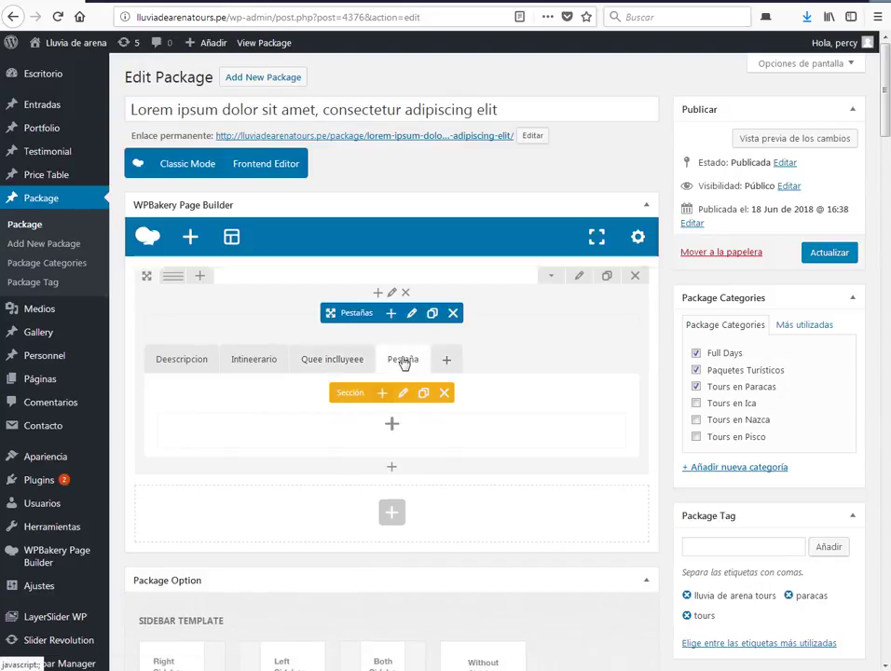
click(393, 426)
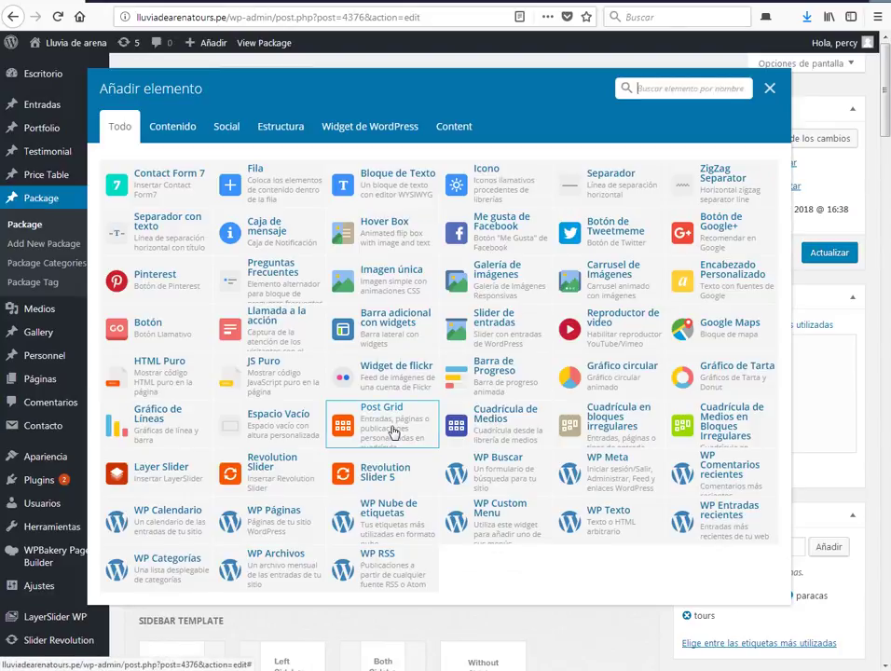
click(390, 199)
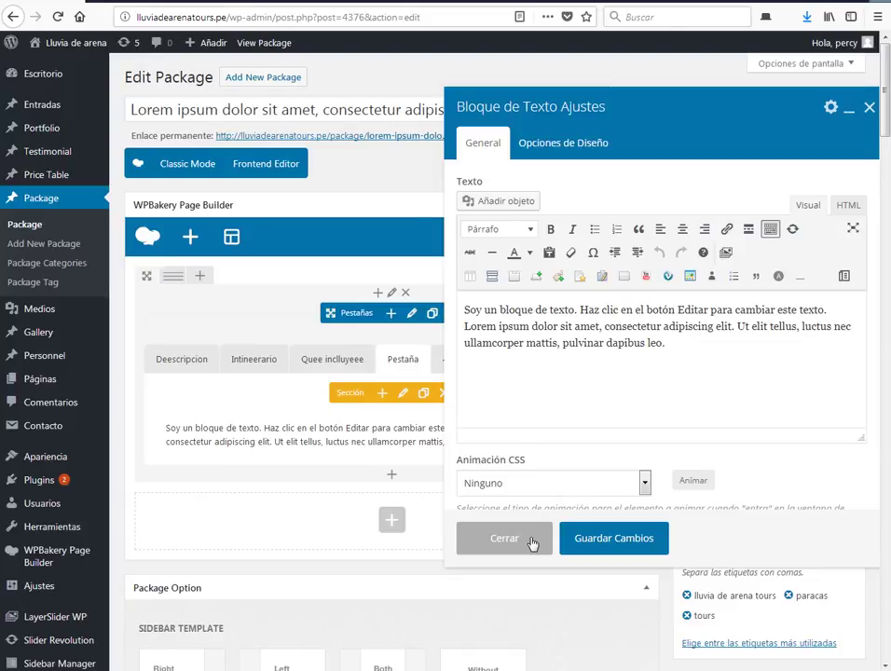
click(532, 544)
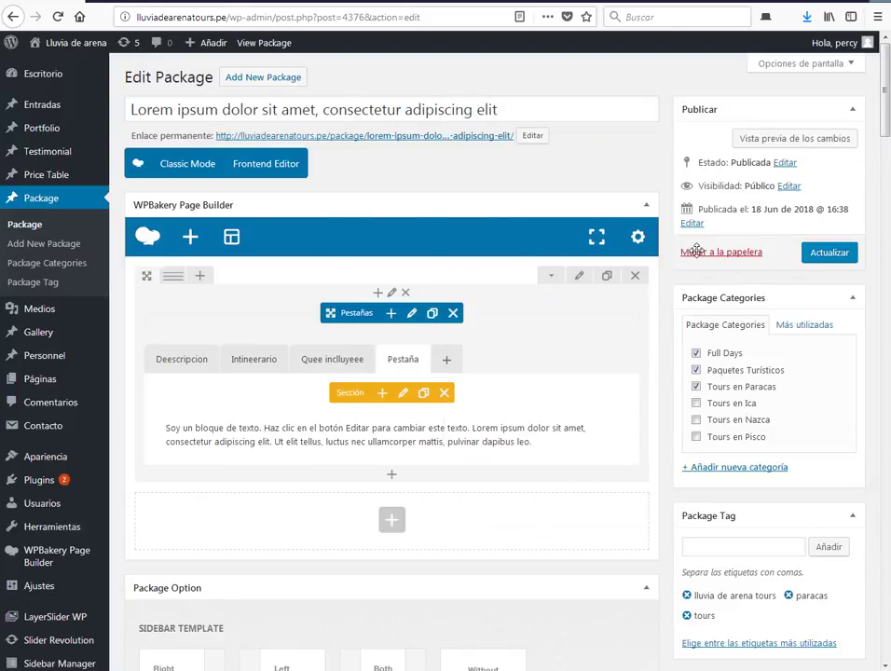